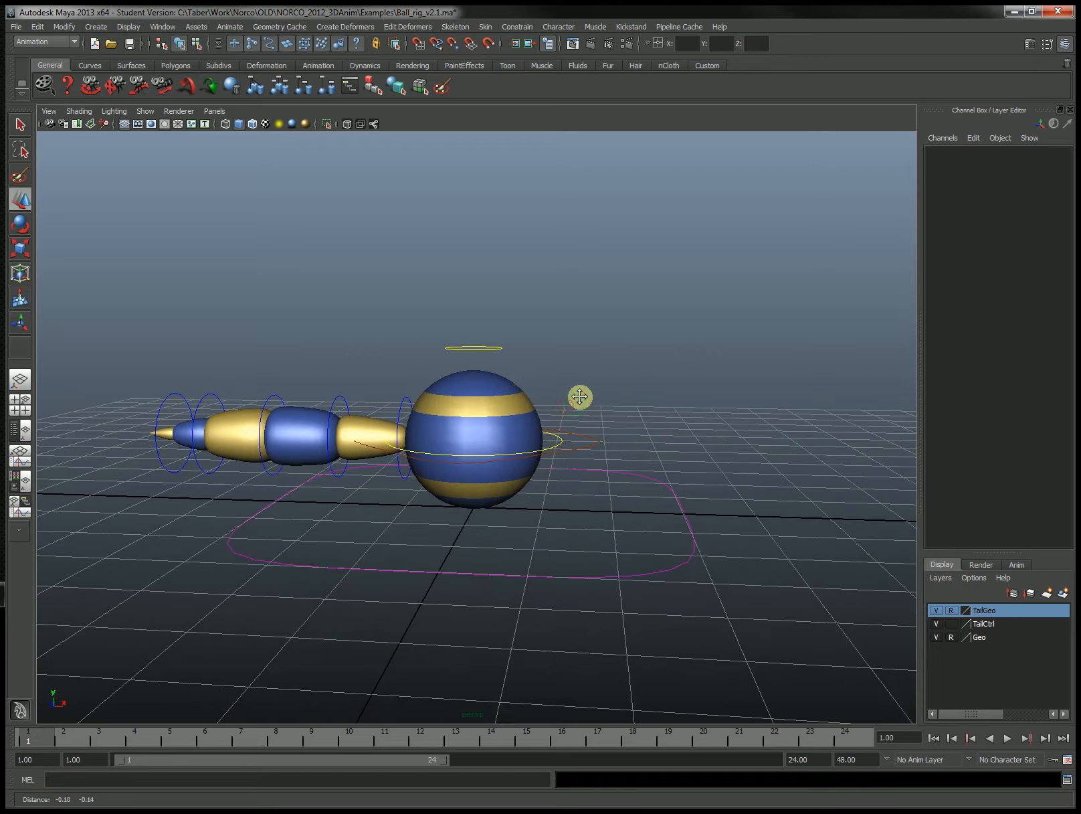
pyautogui.keyDown('alt'); pyautogui.moveTo(623, 407); pyautogui.dragTo(643, 398, button='middle'); pyautogui.keyUp('alt')
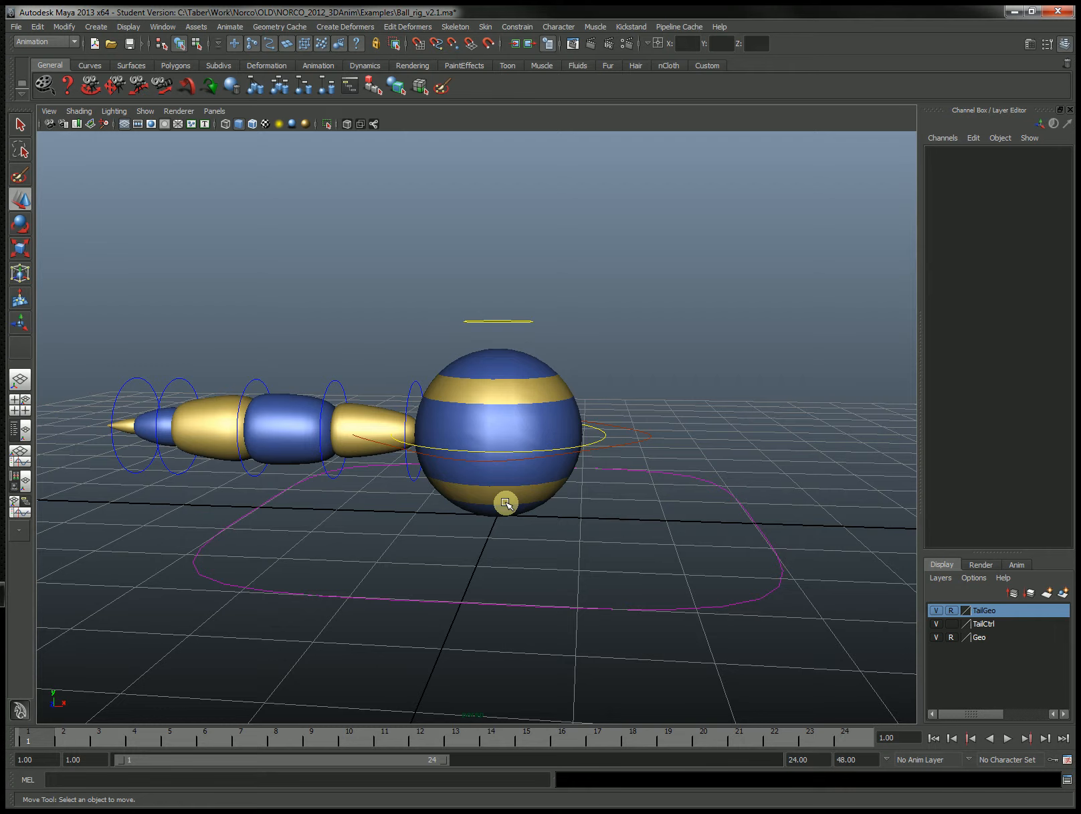
pyautogui.keyDown('alt'); pyautogui.moveTo(643, 494); pyautogui.dragTo(606, 486); pyautogui.keyUp('alt')
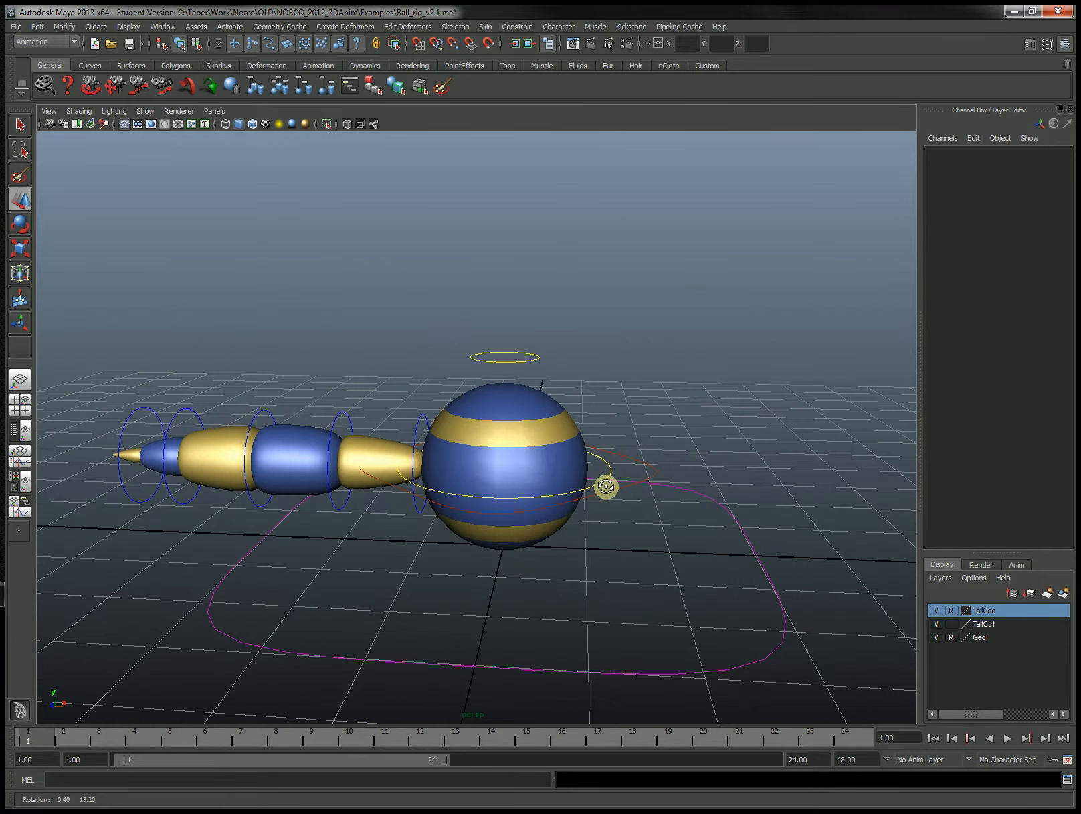
pyautogui.keyDown('alt'); pyautogui.moveTo(621, 485); pyautogui.dragTo(586, 450, button='middle'); pyautogui.keyUp('alt')
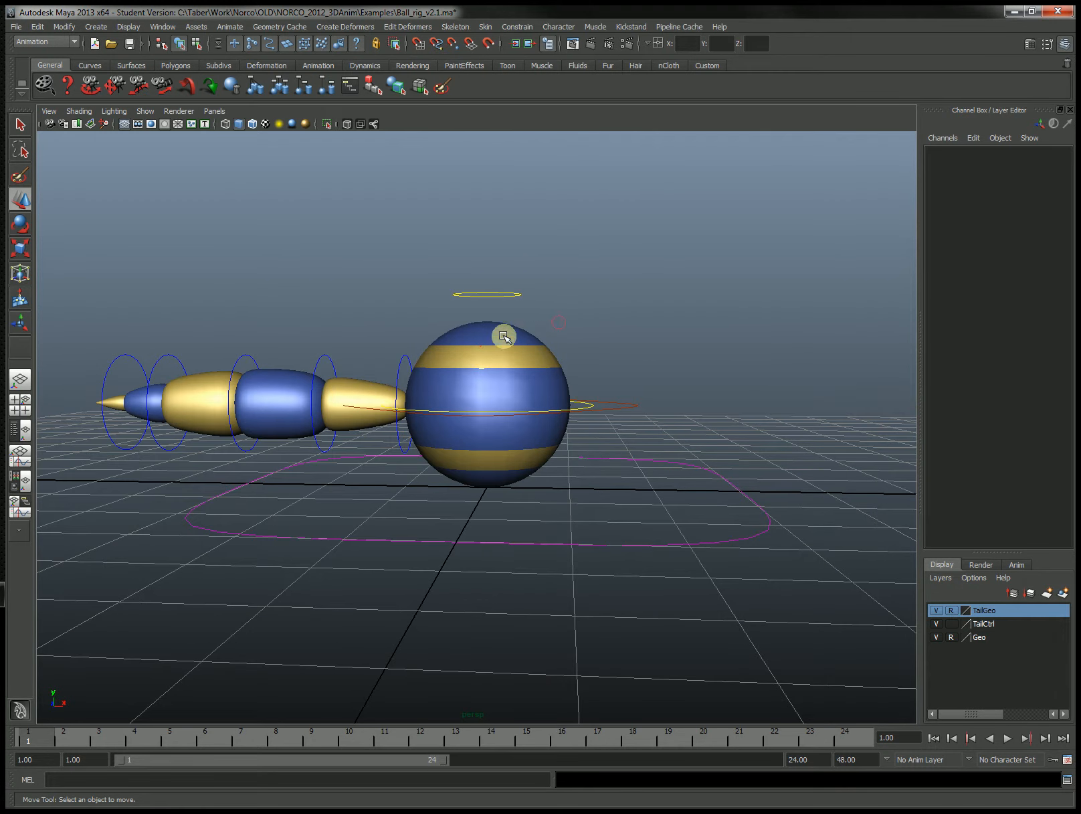
pyautogui.keyDown('alt'); pyautogui.moveTo(581, 355); pyautogui.dragTo(596, 386, button='right'); pyautogui.keyUp('alt')
pyautogui.keyDown('alt'); pyautogui.moveTo(595, 387); pyautogui.dragTo(531, 386); pyautogui.keyUp('alt')
pyautogui.keyDown('alt'); pyautogui.moveTo(530, 385); pyautogui.dragTo(586, 434, button='middle'); pyautogui.keyUp('alt')
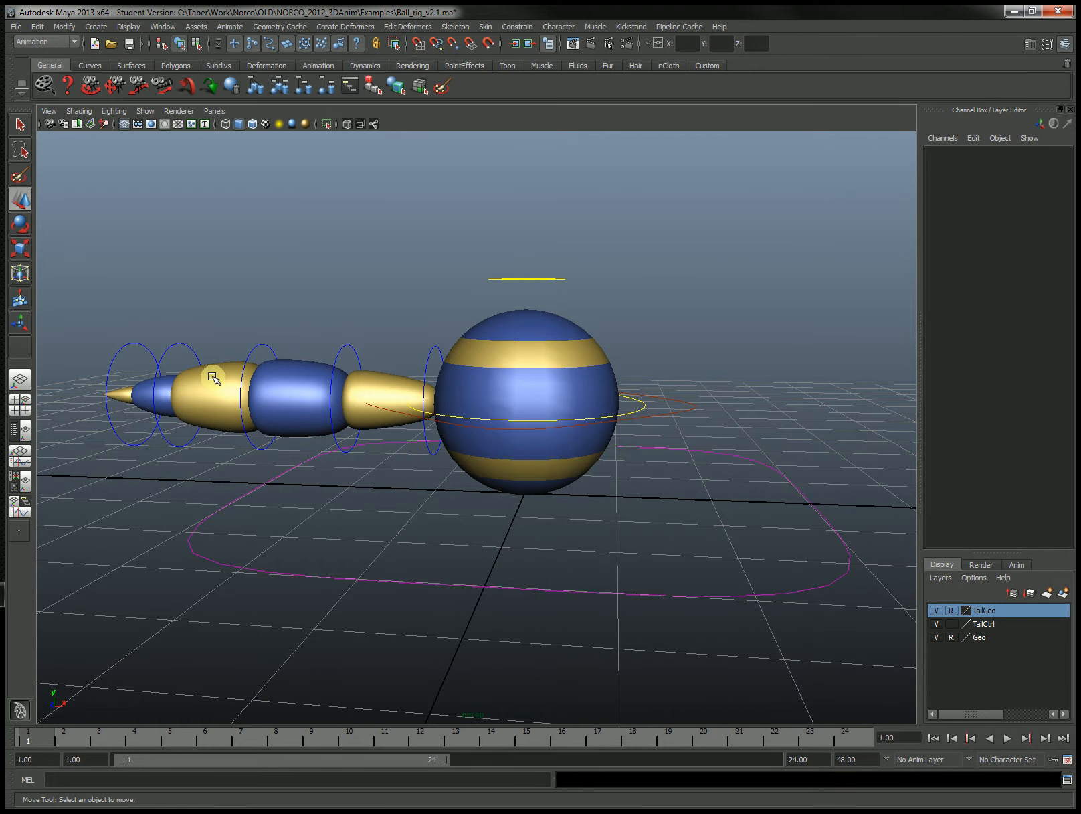
# - Hide and show again the TailCtrl display layer, then do the same with the TailGeo layer
pyautogui.click(938, 624)
pyautogui.click(938, 625)
pyautogui.click(937, 625)
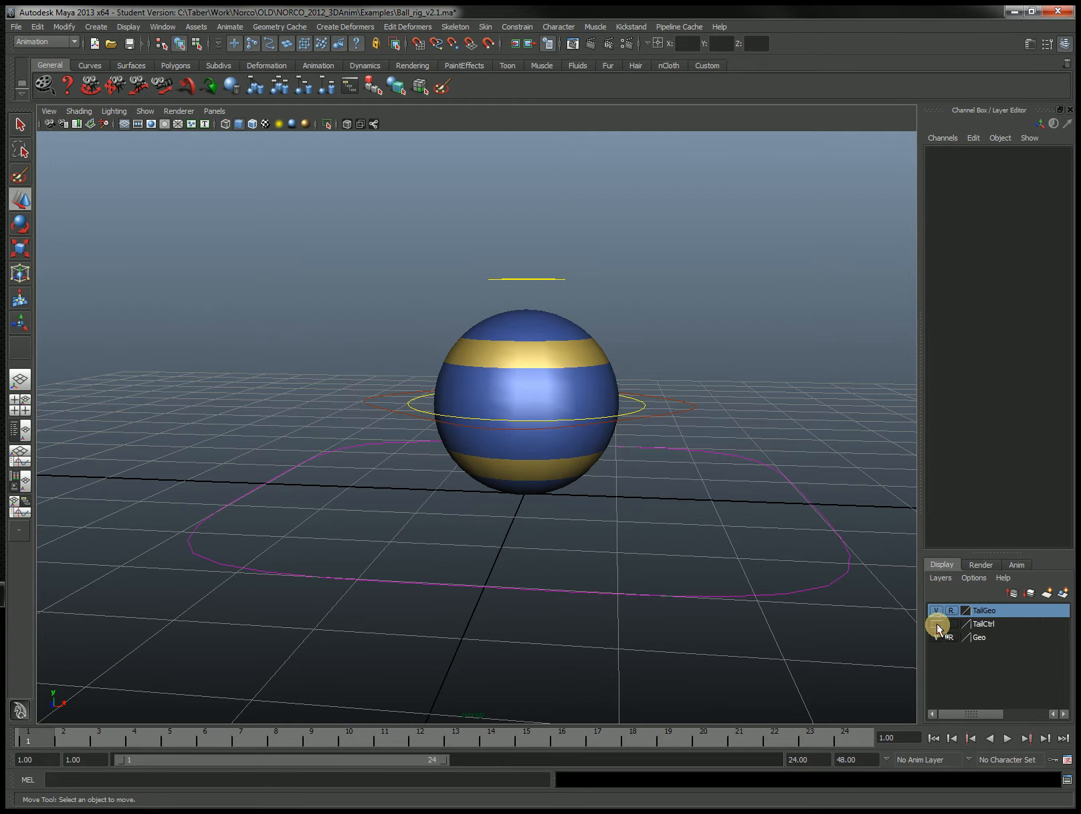
pyautogui.click(937, 624)
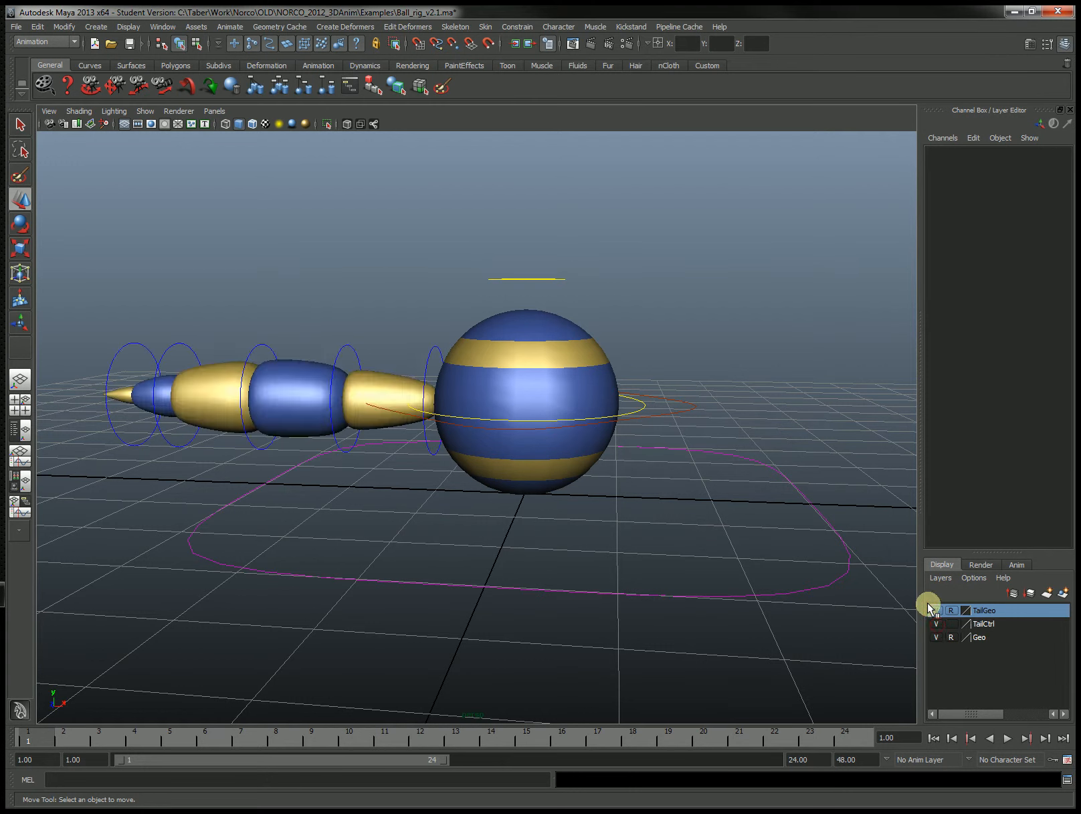
pyautogui.click(935, 611)
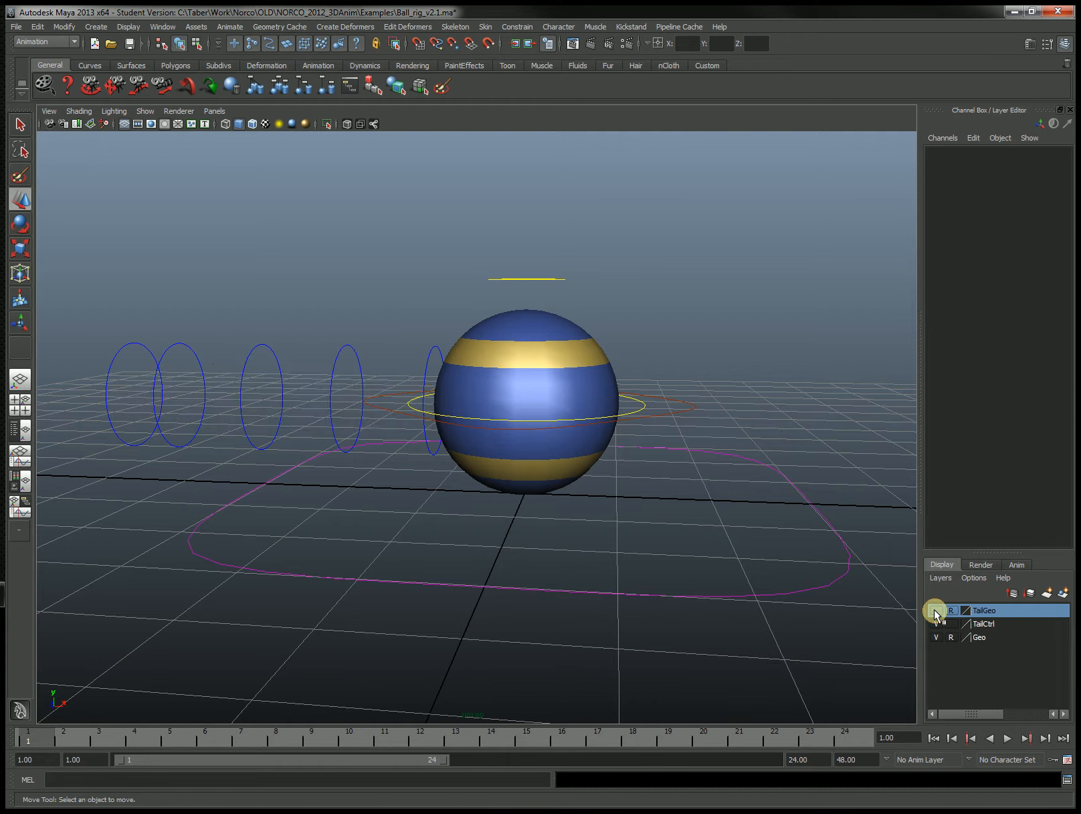
pyautogui.click(935, 610)
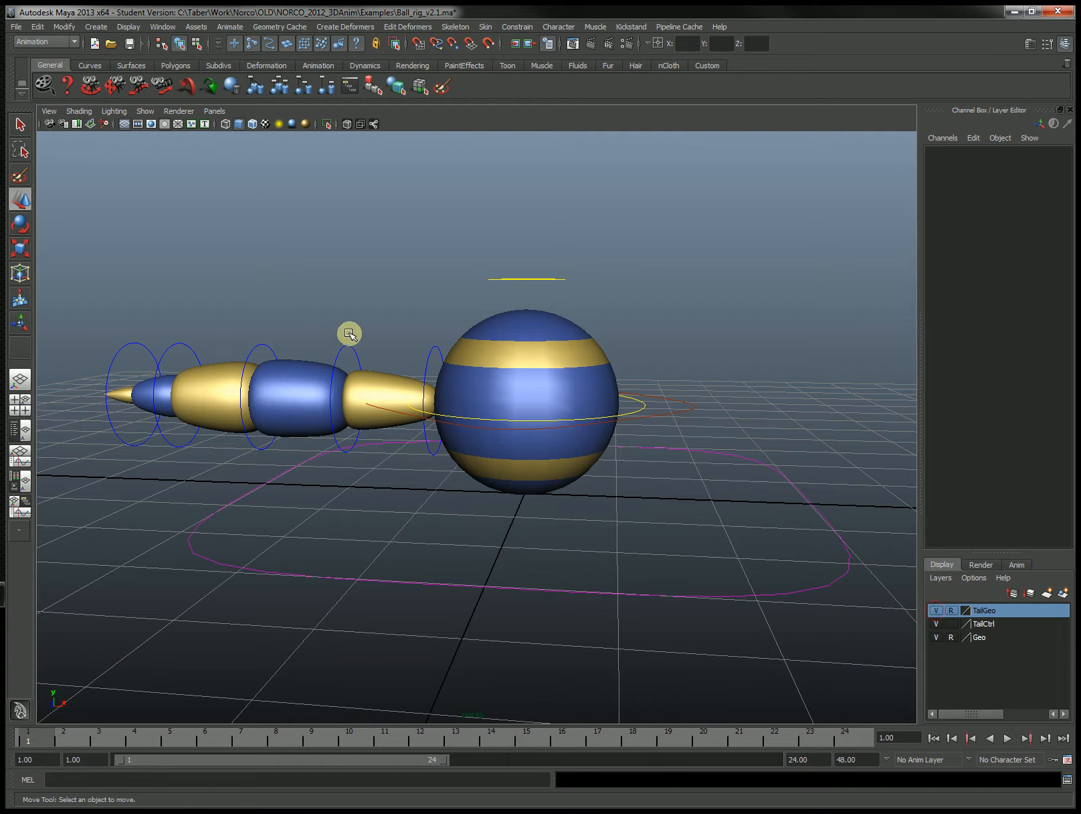
# - Select the outermost control curve on the ground around the ball, Ball_Global_CTRL
pyautogui.moveTo(541, 540); pyautogui.dragTo(415, 629)
pyautogui.click(321, 510)
pyautogui.moveTo(321, 508); pyautogui.dragTo(180, 497)
pyautogui.click(266, 297)
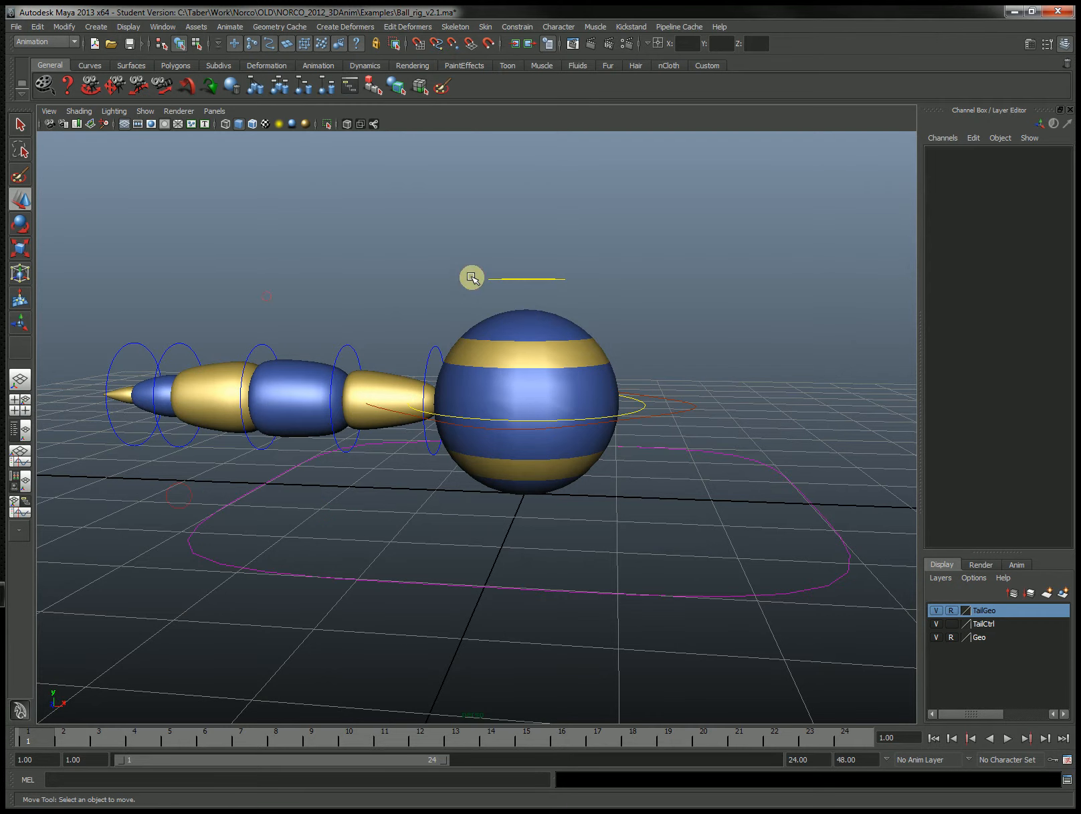
pyautogui.keyDown('alt'); pyautogui.moveTo(526, 304); pyautogui.dragTo(524, 308); pyautogui.keyUp('alt')
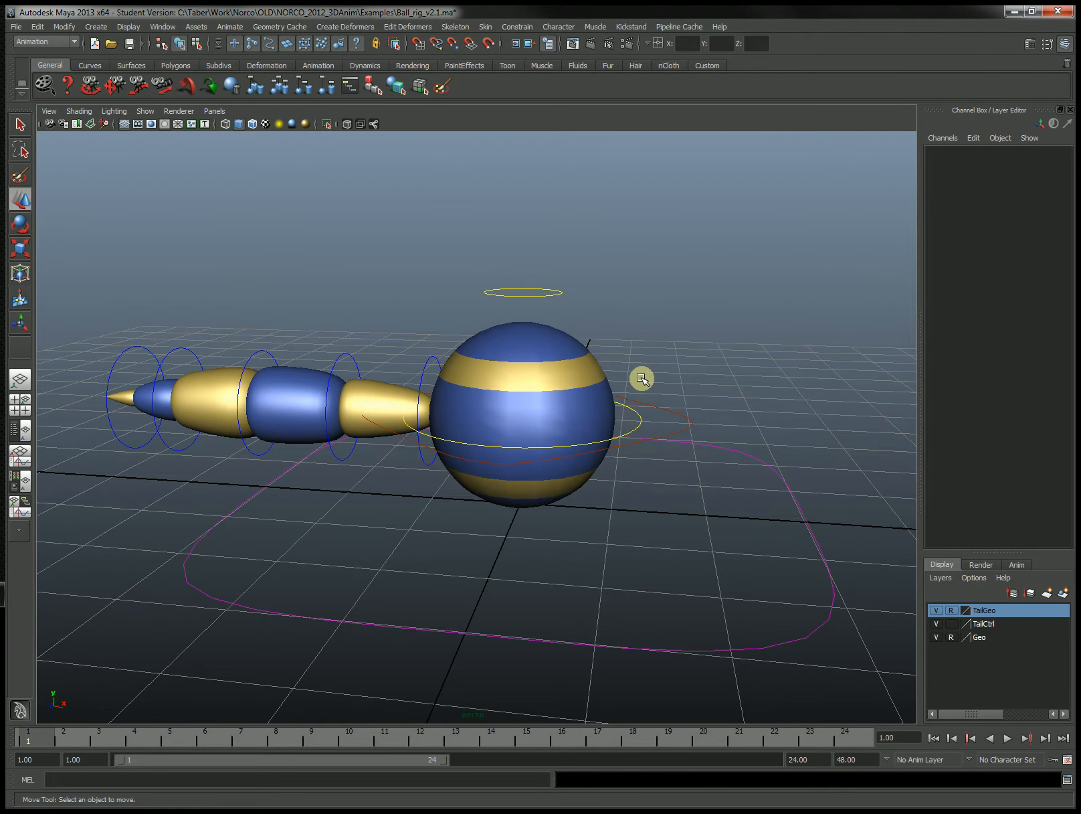
pyautogui.click(667, 417)
pyautogui.click(688, 385)
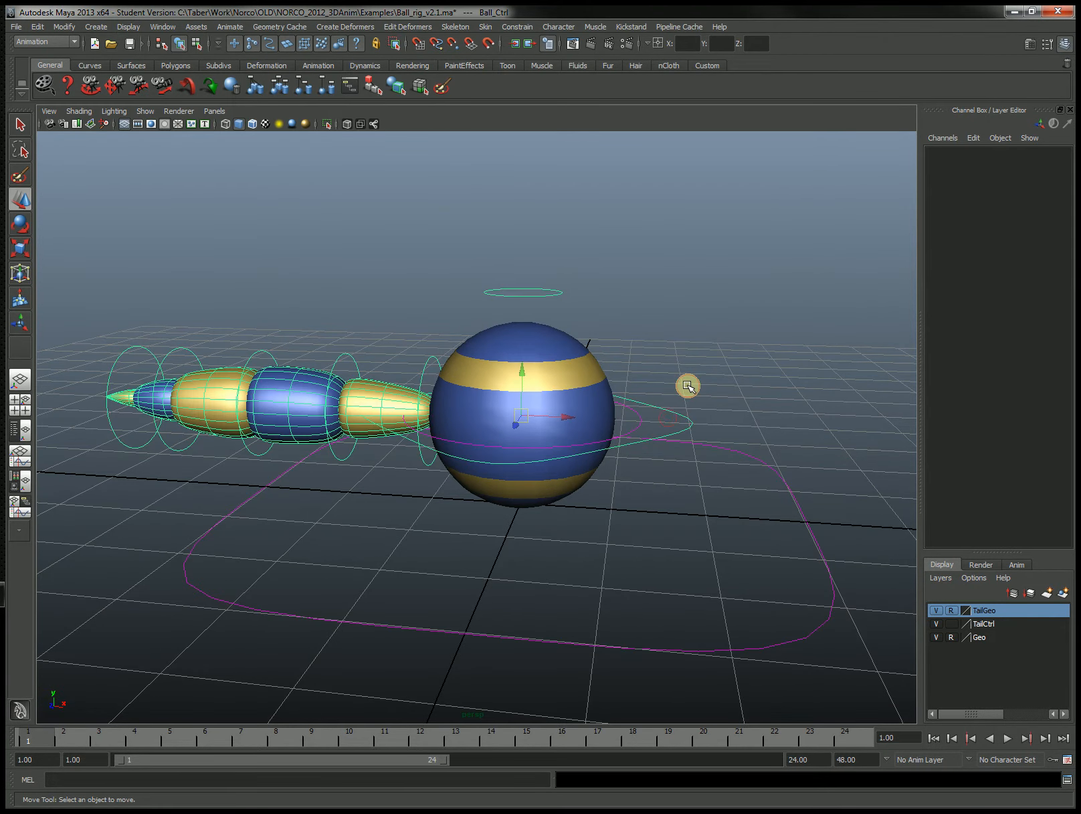
pyautogui.click(773, 459)
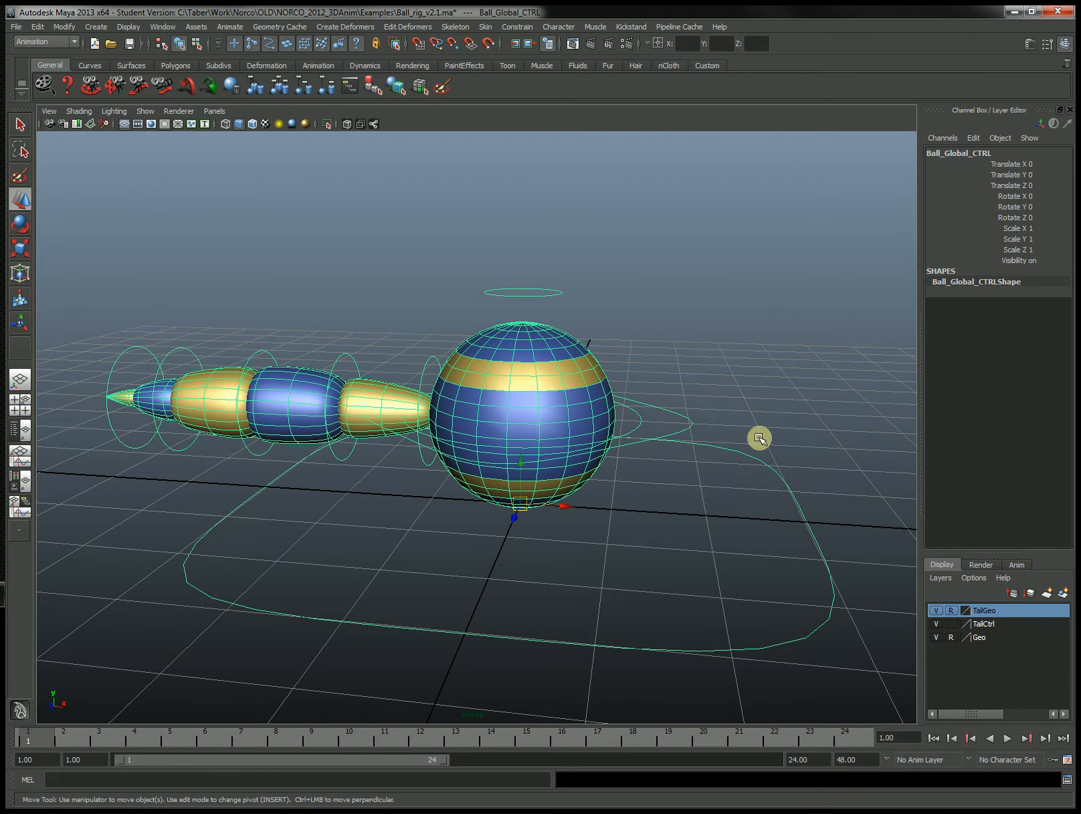
# - Try moving the global control and scaling it uniformly by about 1.91, and undo both changes
pyautogui.keyDown('alt'); pyautogui.moveTo(701, 493); pyautogui.dragTo(586, 555, button='middle'); pyautogui.keyUp('alt')
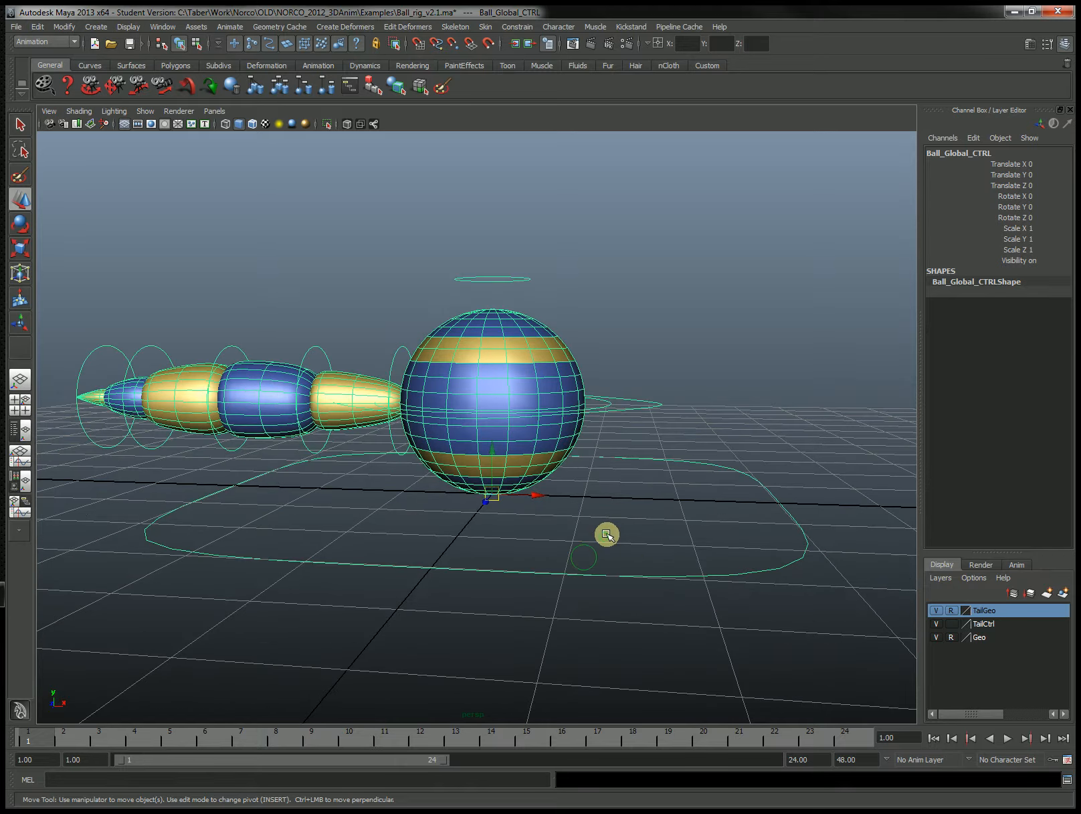
pyautogui.moveTo(682, 509)
pyautogui.keyDown('alt'); pyautogui.mouseDown()
pyautogui.moveTo(664, 524)
pyautogui.moveTo(671, 515)
pyautogui.mouseUp(); pyautogui.keyUp('alt')
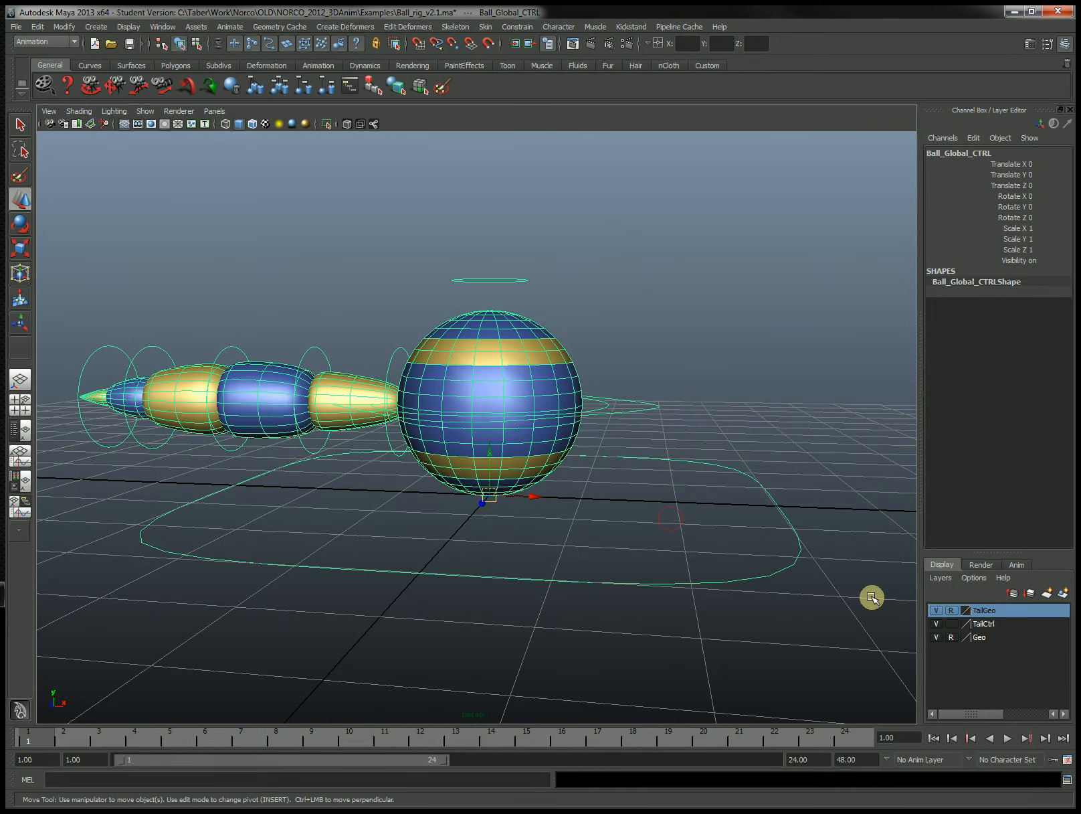
pyautogui.click(715, 659)
pyautogui.keyDown('alt'); pyautogui.moveTo(714, 659); pyautogui.dragTo(696, 514); pyautogui.keyUp('alt')
pyautogui.moveTo(630, 467); pyautogui.dragTo(536, 592)
pyautogui.keyDown('alt'); pyautogui.moveTo(557, 470); pyautogui.dragTo(535, 531); pyautogui.keyUp('alt')
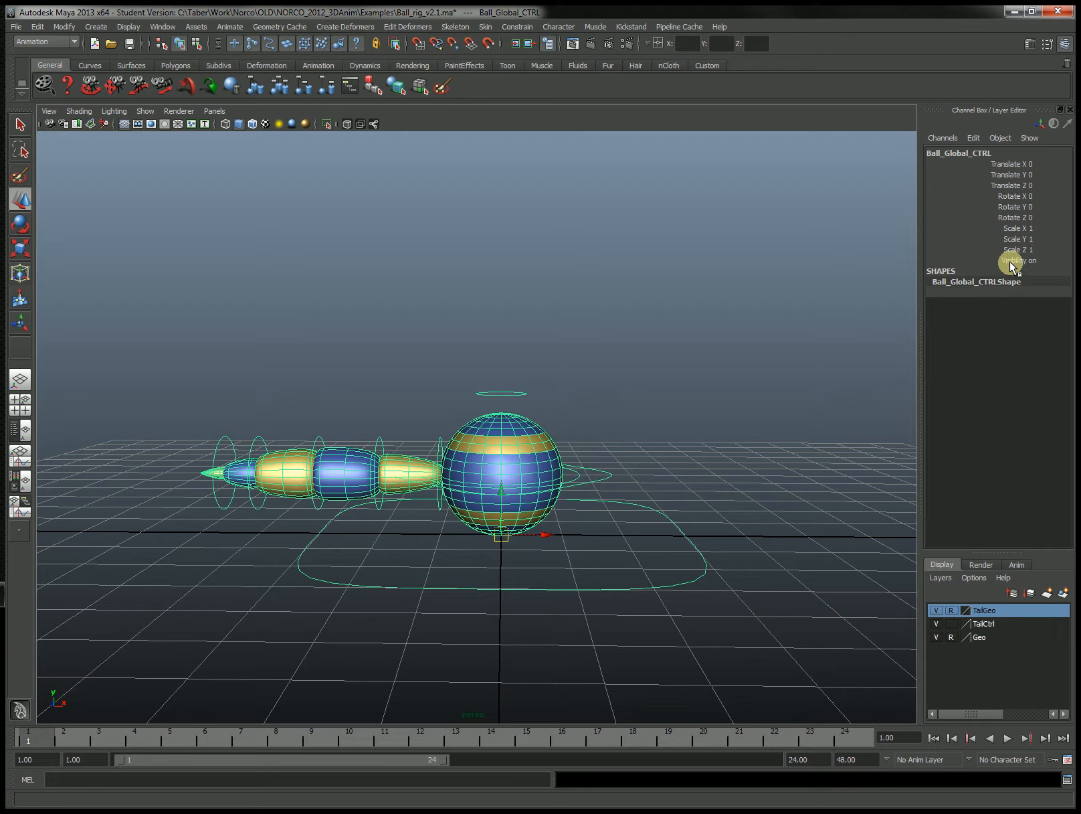
pyautogui.keyDown('alt'); pyautogui.moveTo(729, 456); pyautogui.dragTo(550, 521); pyautogui.keyUp('alt')
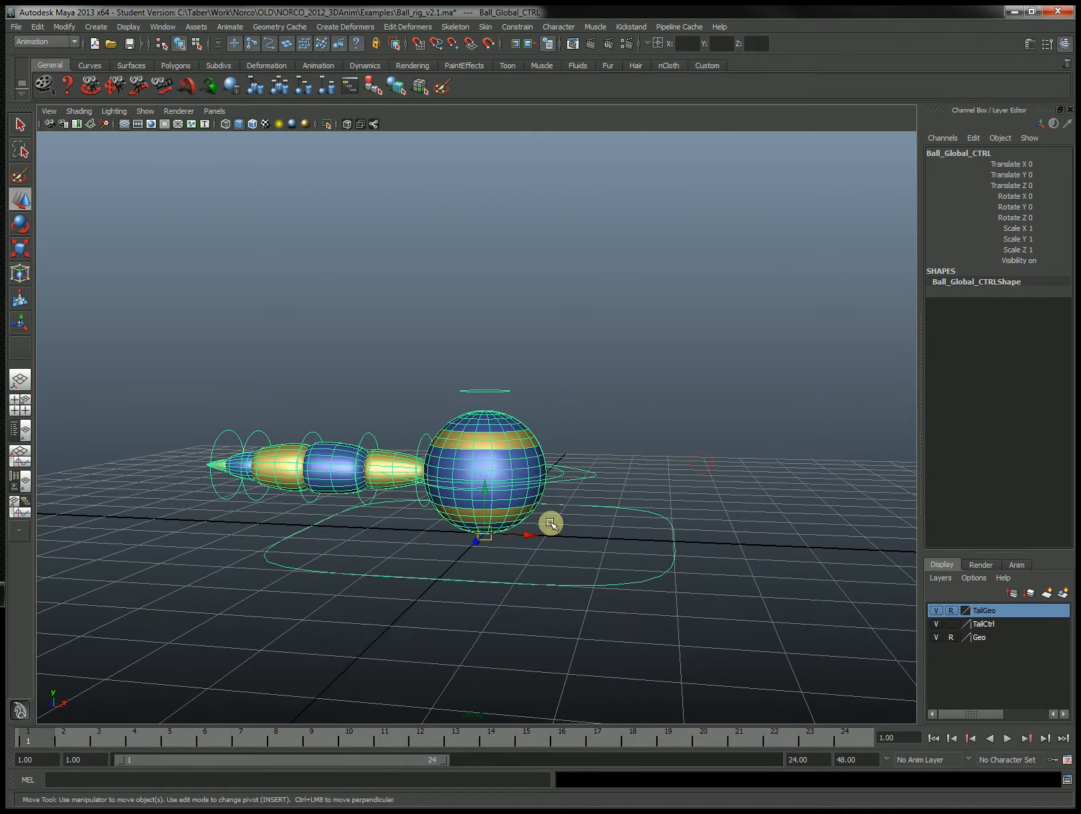
pyautogui.moveTo(483, 536); pyautogui.dragTo(780, 461)
pyautogui.press('r')
pyautogui.hotkey('ctrl', 'z')
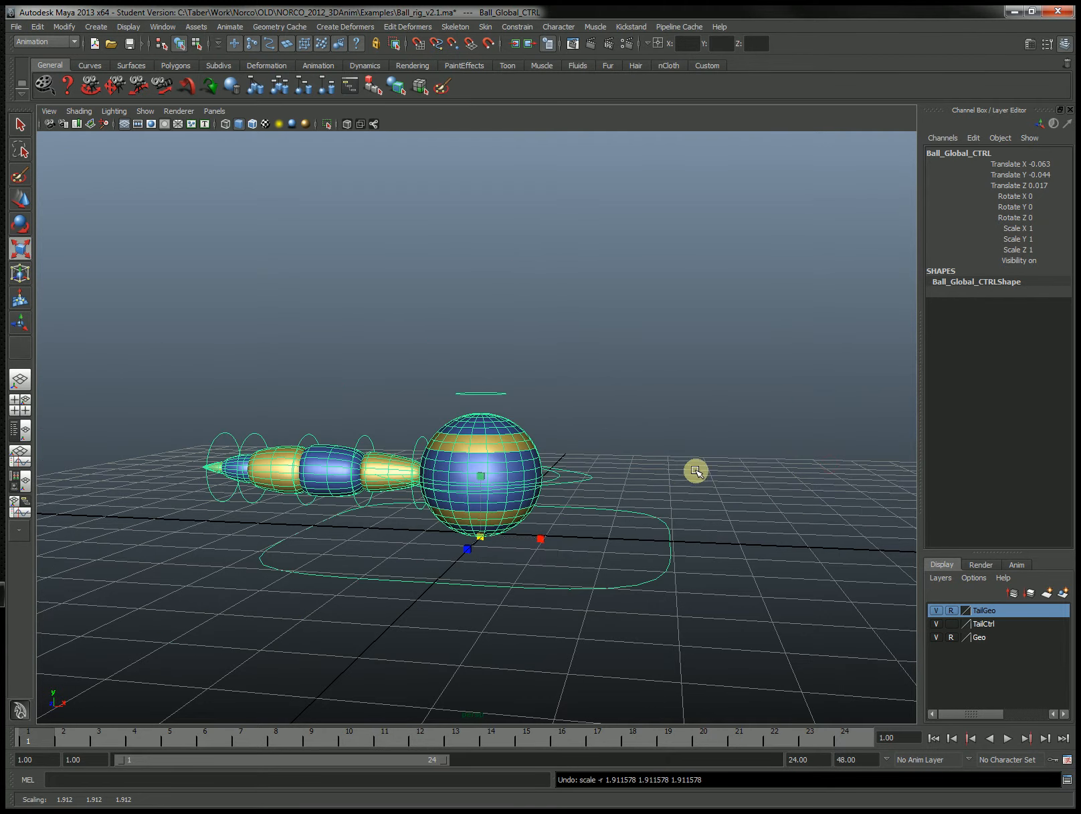
pyautogui.hotkey('ctrl', 'z')
pyautogui.moveTo(600, 494)
pyautogui.keyDown('alt'); pyautogui.mouseDown()
pyautogui.moveTo(601, 506)
pyautogui.moveTo(596, 483)
pyautogui.mouseUp(); pyautogui.keyUp('alt')
# - Examine the ball rig and its global control curve from close up, farther away and above, leaving nothing selected
pyautogui.click(524, 565)
pyautogui.keyDown('alt'); pyautogui.moveTo(523, 565); pyautogui.dragTo(529, 608, button='right'); pyautogui.keyUp('alt')
pyautogui.keyDown('alt'); pyautogui.moveTo(529, 608); pyautogui.dragTo(483, 319, button='middle'); pyautogui.keyUp('alt')
pyautogui.moveTo(535, 530); pyautogui.dragTo(536, 526)
pyautogui.keyDown('alt'); pyautogui.moveTo(532, 432); pyautogui.dragTo(573, 509, button='middle'); pyautogui.keyUp('alt')
pyautogui.click(587, 524)
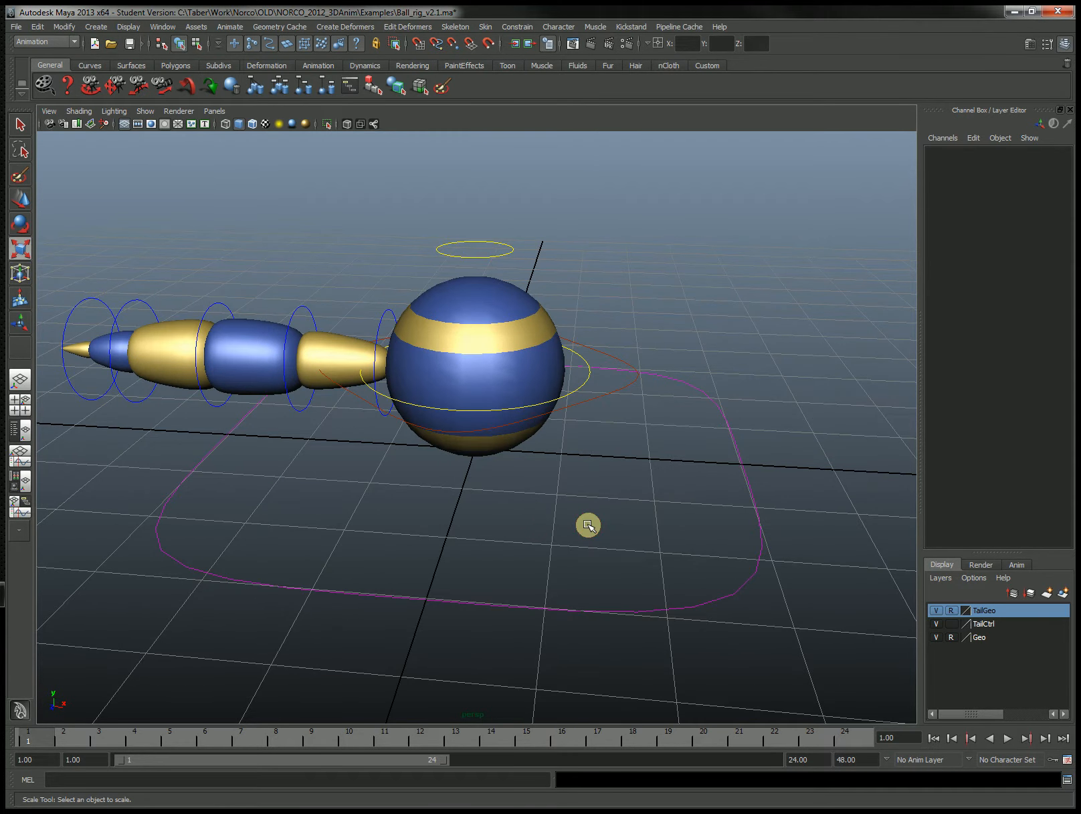
pyautogui.keyDown('alt'); pyautogui.moveTo(583, 528); pyautogui.dragTo(544, 509, button='right'); pyautogui.keyUp('alt')
pyautogui.keyDown('alt'); pyautogui.moveTo(543, 509); pyautogui.dragTo(520, 537); pyautogui.keyUp('alt')
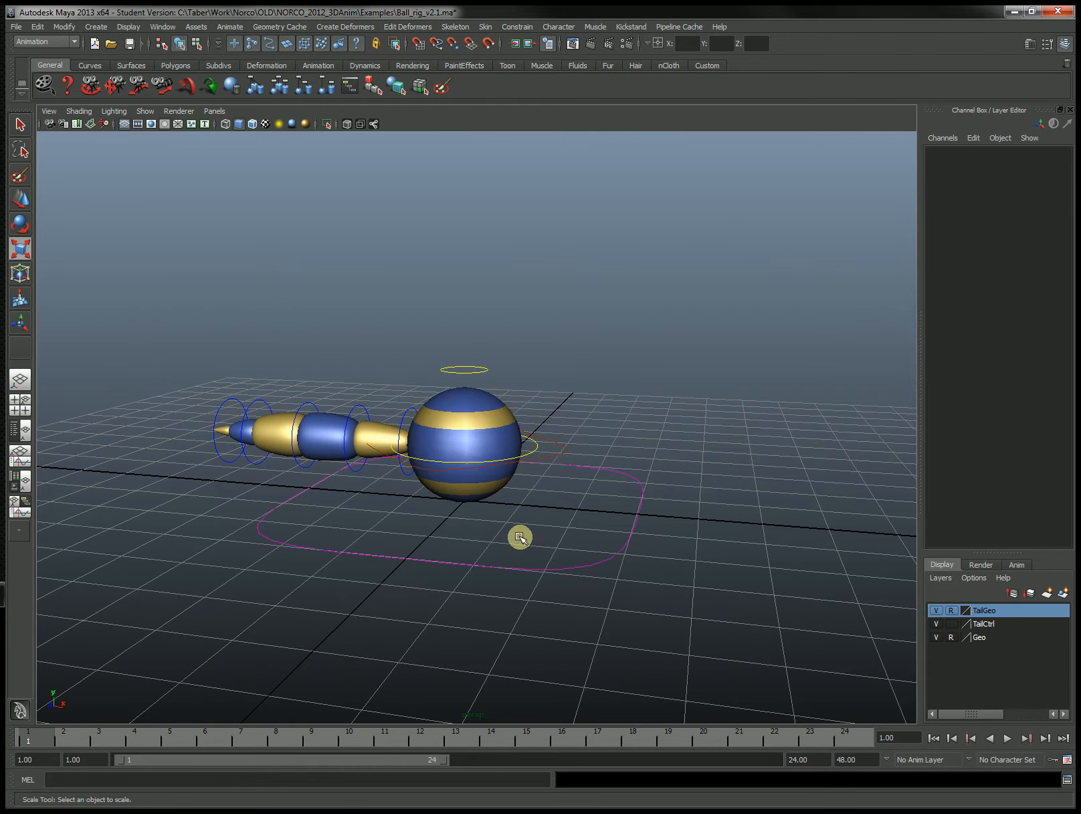
pyautogui.click(321, 559)
pyautogui.keyDown('alt'); pyautogui.moveTo(321, 565); pyautogui.dragTo(410, 522); pyautogui.keyUp('alt')
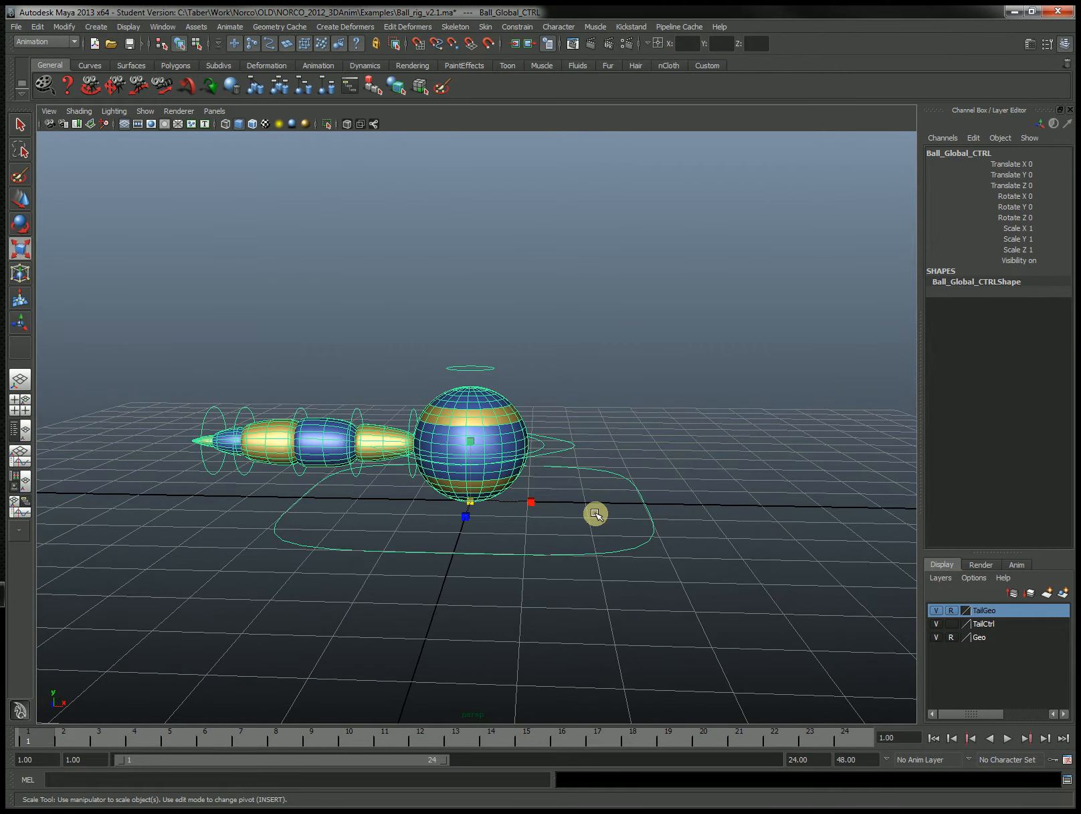
pyautogui.keyDown('alt'); pyautogui.moveTo(595, 513); pyautogui.dragTo(587, 522); pyautogui.keyUp('alt')
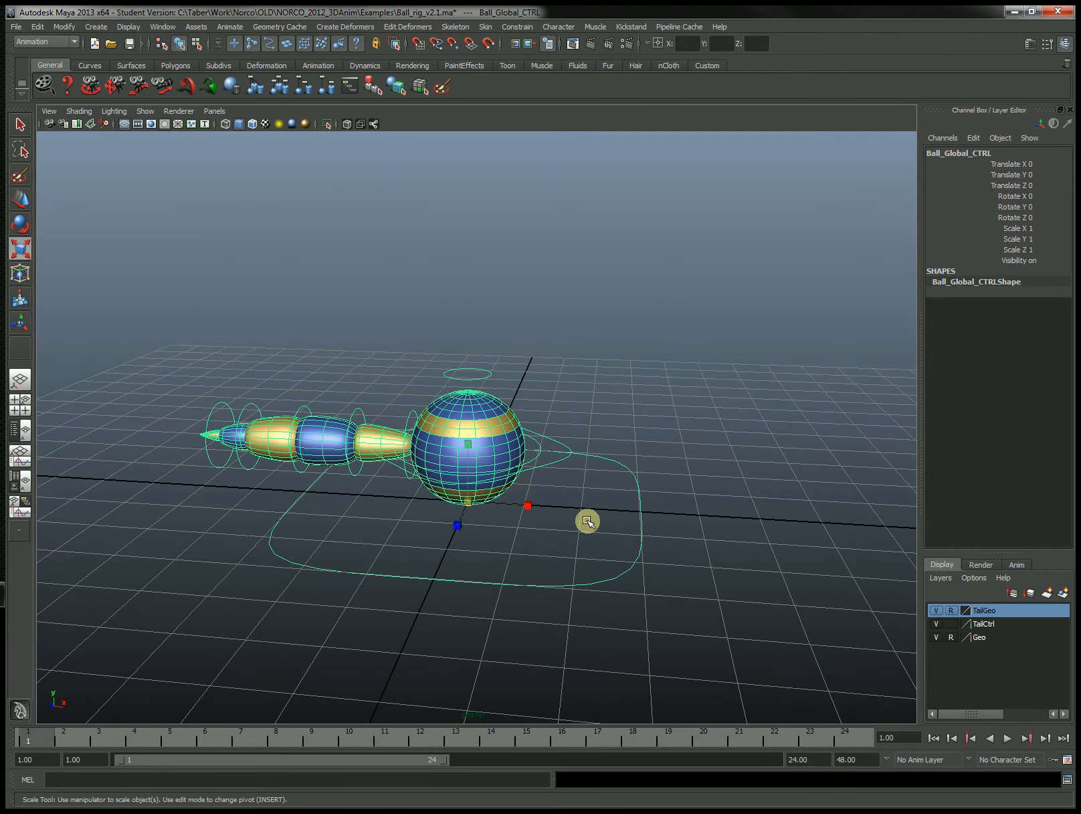
pyautogui.keyDown('alt'); pyautogui.moveTo(507, 504); pyautogui.dragTo(467, 538); pyautogui.keyUp('alt')
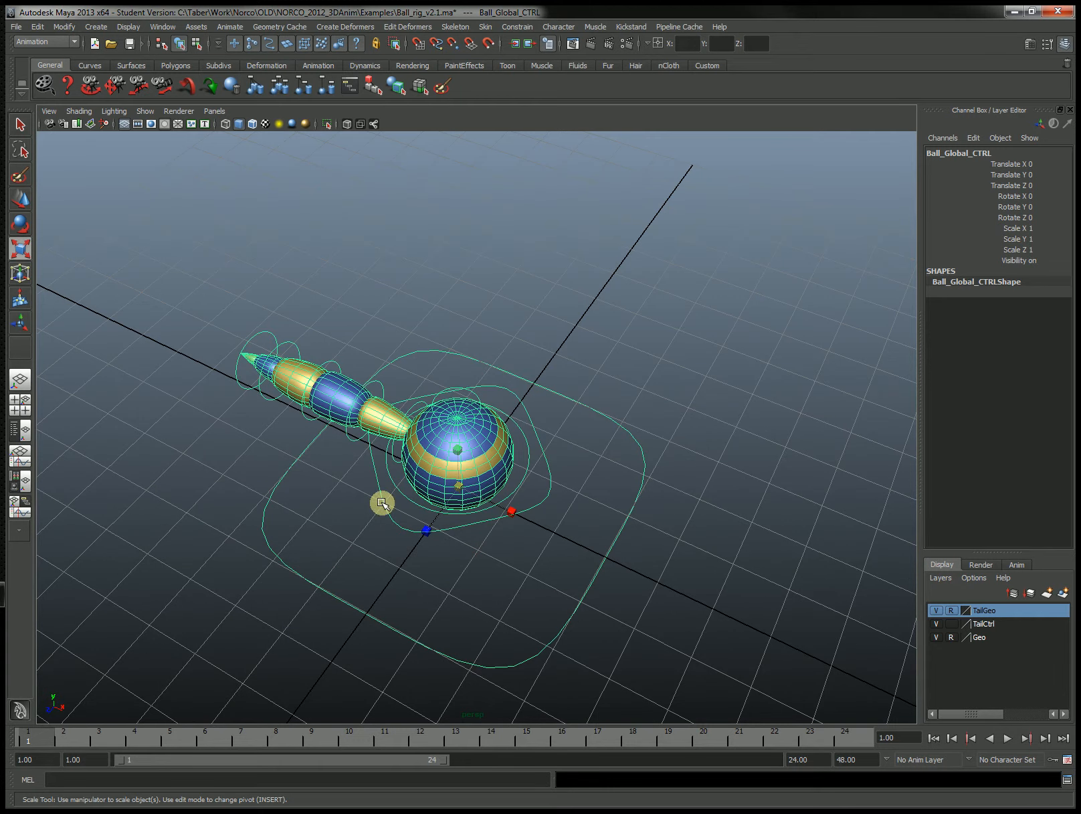
pyautogui.moveTo(545, 538)
pyautogui.keyDown('alt'); pyautogui.mouseDown()
pyautogui.moveTo(616, 490)
pyautogui.moveTo(584, 502)
pyautogui.moveTo(585, 544)
pyautogui.moveTo(550, 531)
pyautogui.mouseUp(); pyautogui.keyUp('alt')
pyautogui.click(550, 548)
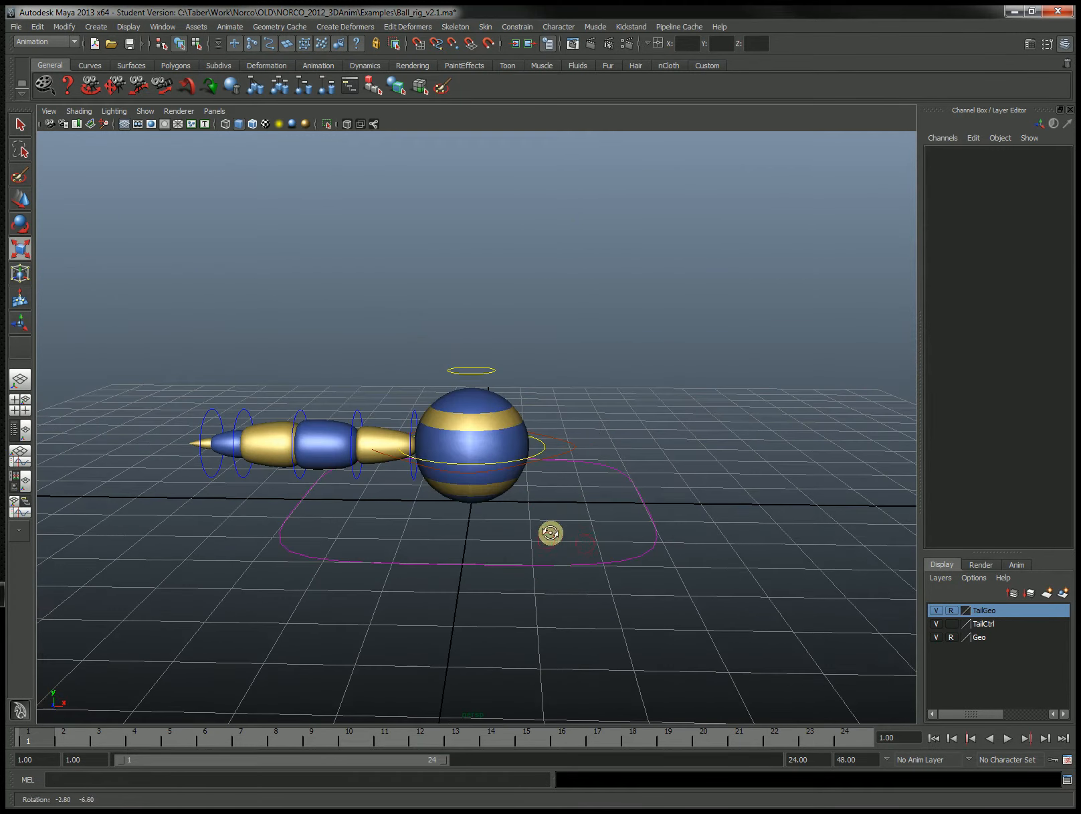
# - Select the ball's main control, Ball_Ctrl, and hide the TailCtrl layer so the tail is not displayed
pyautogui.click(573, 450)
pyautogui.keyDown('alt'); pyautogui.moveTo(573, 456); pyautogui.dragTo(574, 504); pyautogui.keyUp('alt')
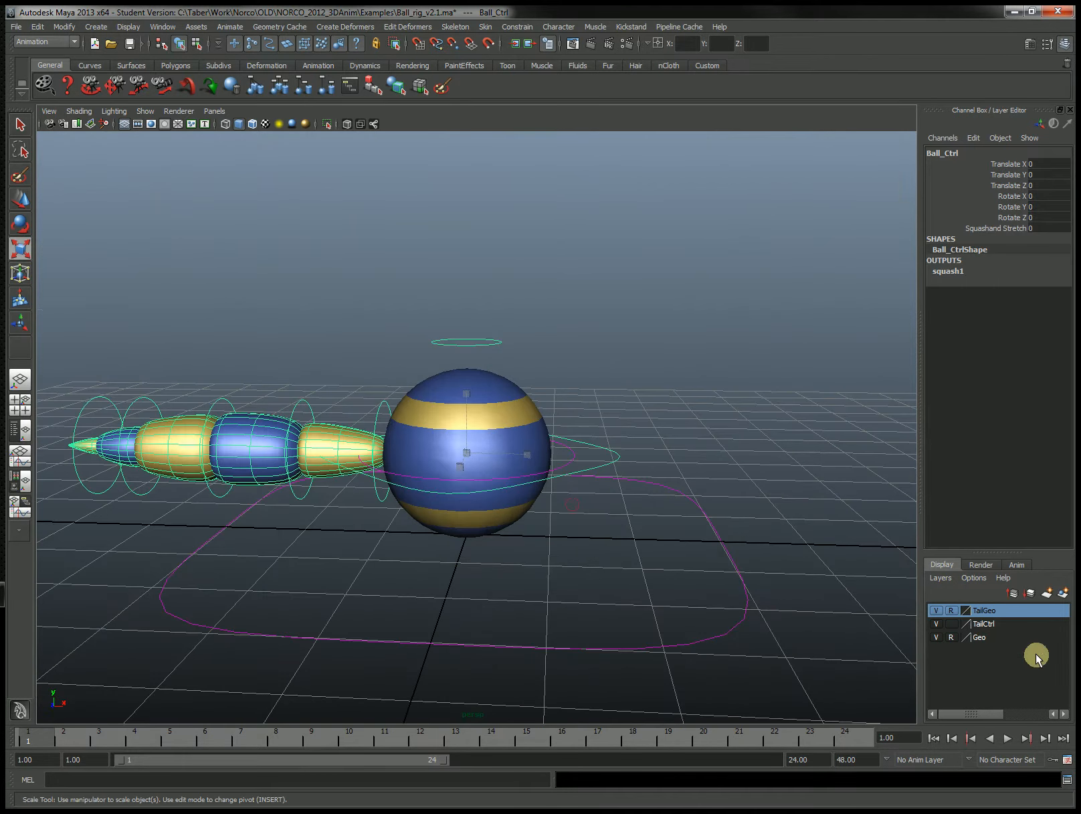
pyautogui.click(937, 625)
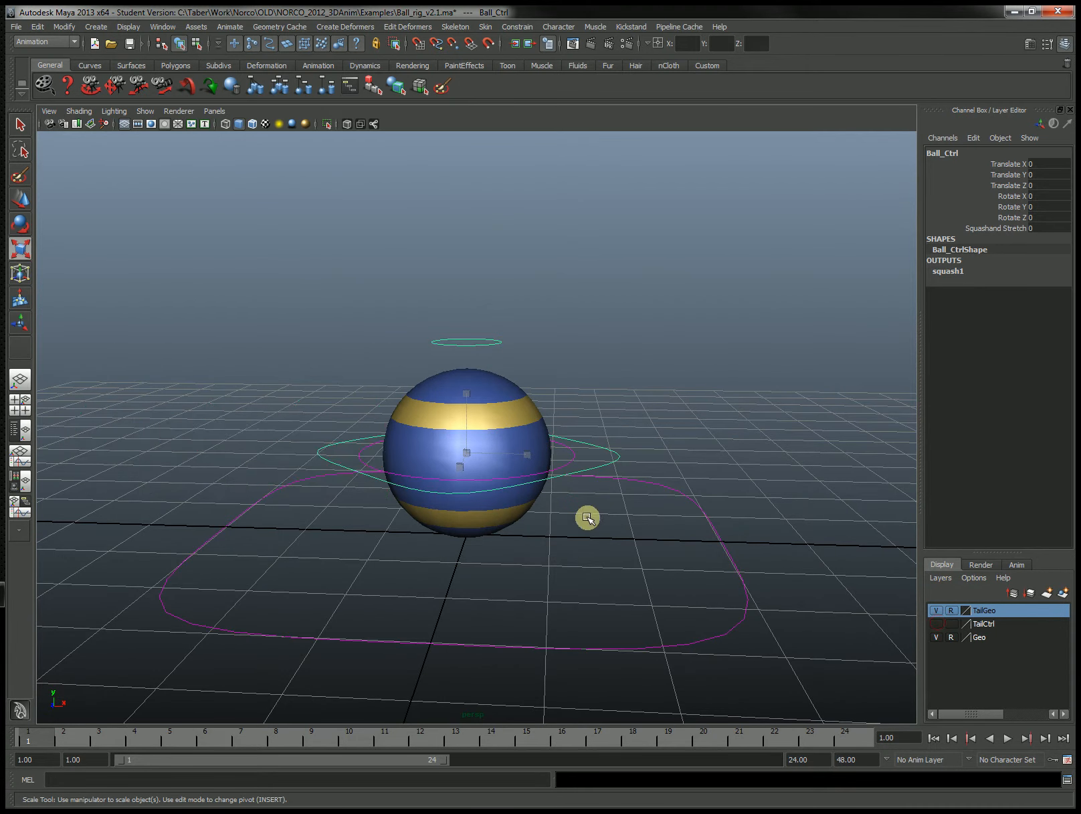
# - Move Ball_Ctrl to about 0.998, 0.386, -0.332 and rotate it to about 20.3, -20.4, -8.2 degrees
pyautogui.keyDown('alt'); pyautogui.moveTo(594, 514); pyautogui.dragTo(659, 454); pyautogui.keyUp('alt')
pyautogui.click(644, 482)
pyautogui.click(600, 478)
pyautogui.keyDown('alt'); pyautogui.moveTo(600, 477); pyautogui.dragTo(568, 504); pyautogui.keyUp('alt')
pyautogui.press('w')
pyautogui.press('e')
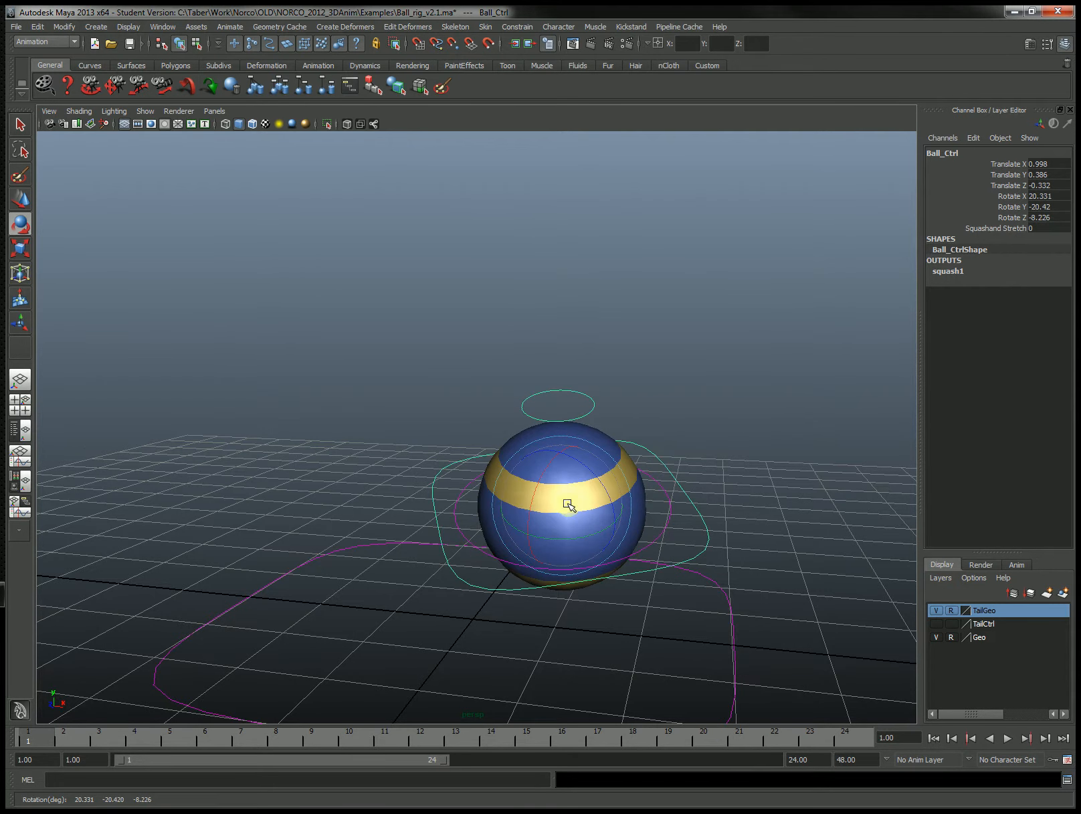
# - Stretch the ball by setting Ball_Ctrl's Squashand Stretch to 10, and try a rotation about Y that is undone
pyautogui.click(972, 228)
pyautogui.moveTo(737, 533)
pyautogui.keyDown('alt'); pyautogui.mouseDown()
pyautogui.moveTo(744, 502)
pyautogui.moveTo(741, 514)
pyautogui.mouseUp(); pyautogui.keyUp('alt')
pyautogui.moveTo(734, 511); pyautogui.dragTo(819, 505, button='middle')
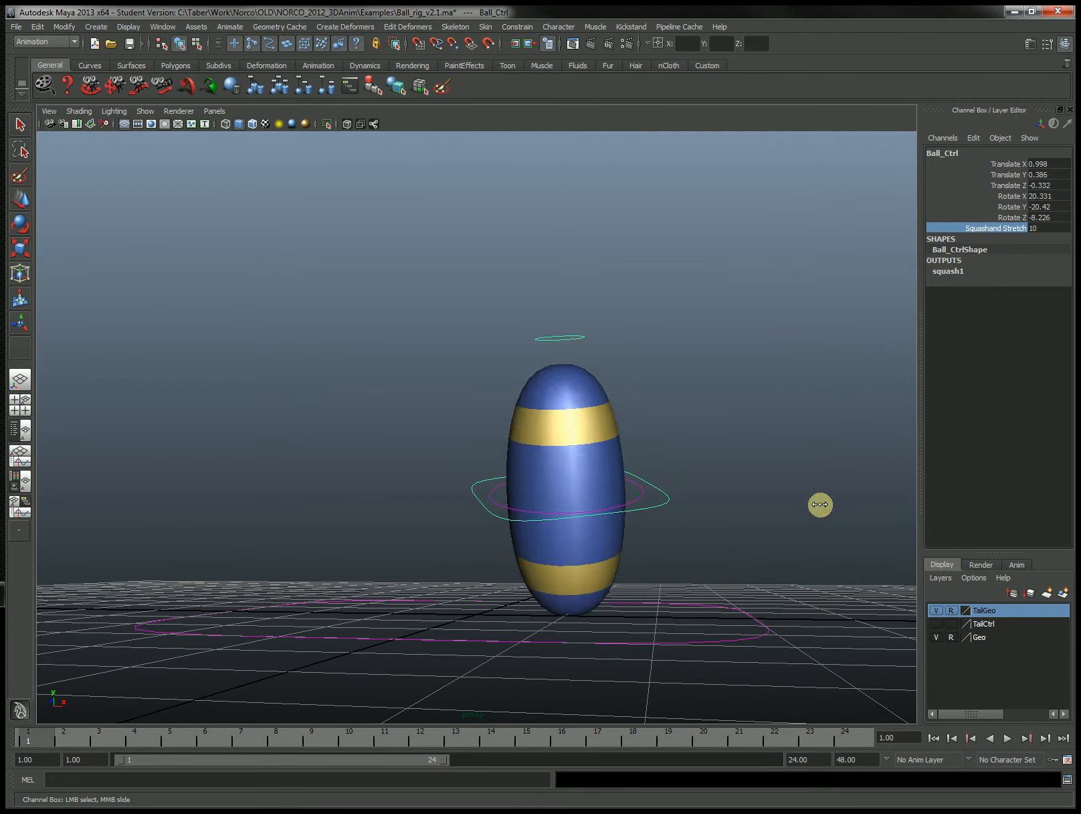
pyautogui.keyDown('alt'); pyautogui.moveTo(739, 517); pyautogui.dragTo(729, 401); pyautogui.keyUp('alt')
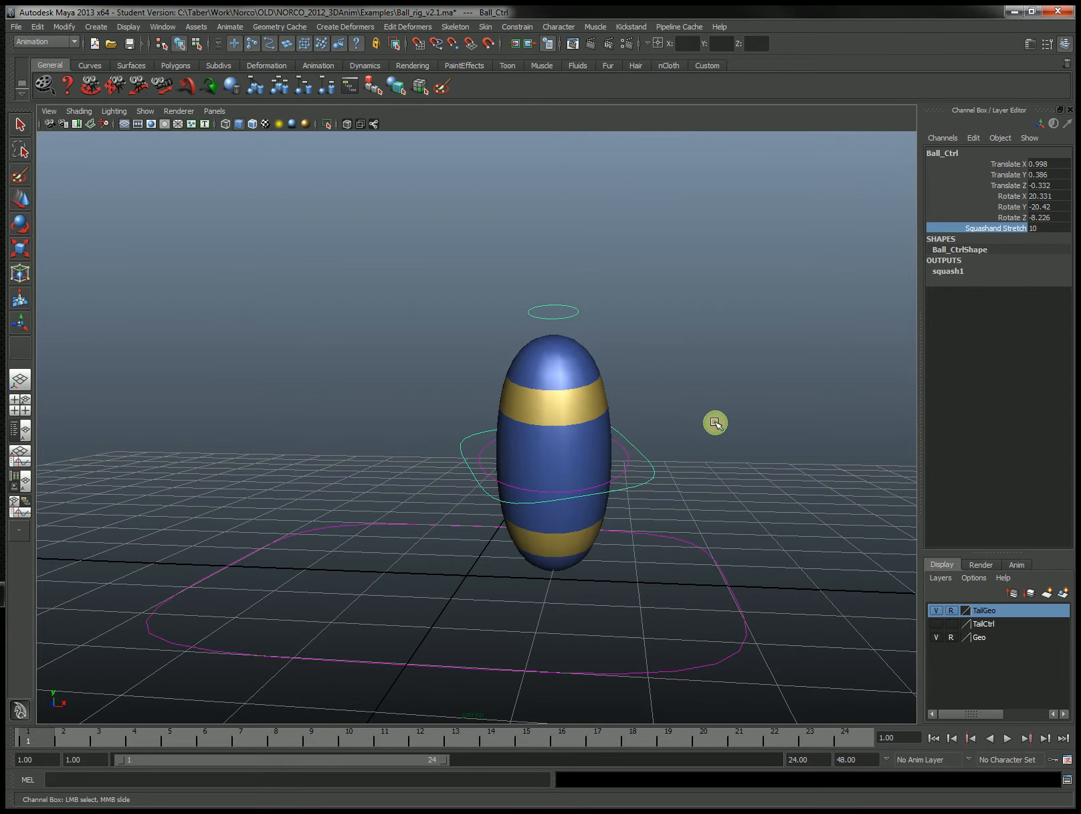
pyautogui.moveTo(715, 423); pyautogui.dragTo(850, 380, button='middle')
pyautogui.click(943, 207)
pyautogui.hotkey('ctrl', 'z')
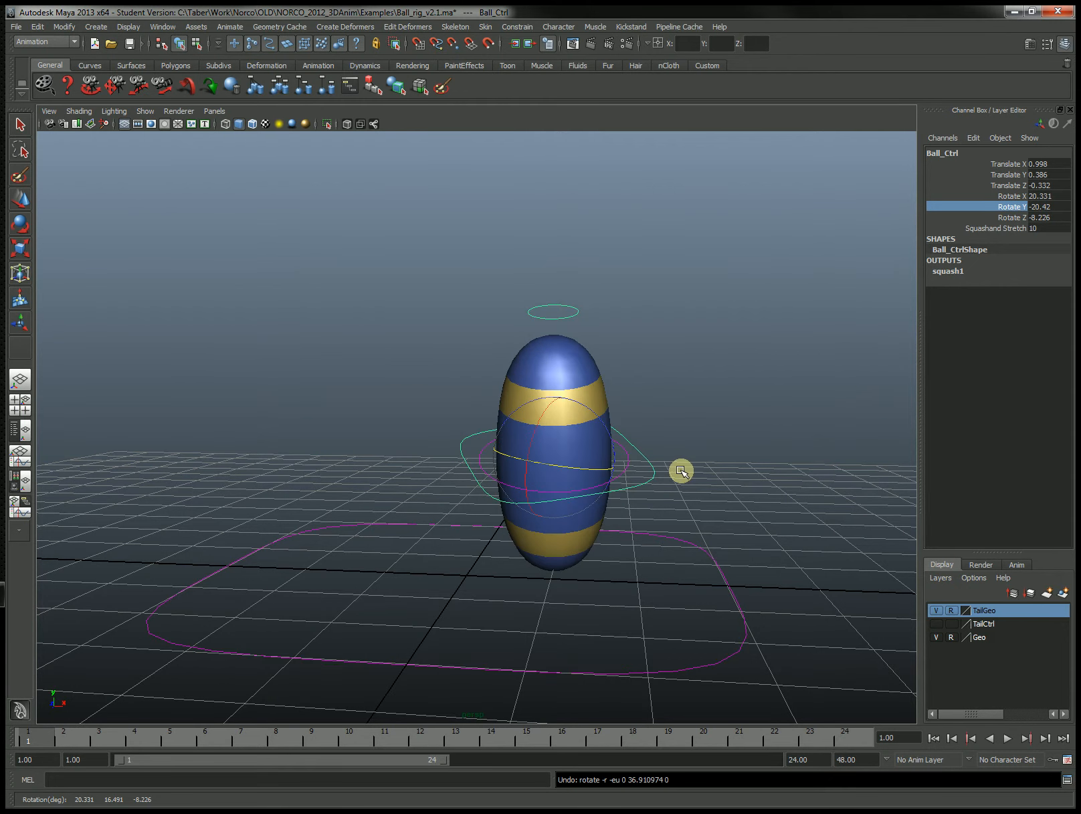
# - Vary Ball_Ctrl's Squashand Stretch through 4 and leave it at 8.31
pyautogui.click(984, 231)
pyautogui.moveTo(775, 347); pyautogui.dragTo(749, 368, button='middle')
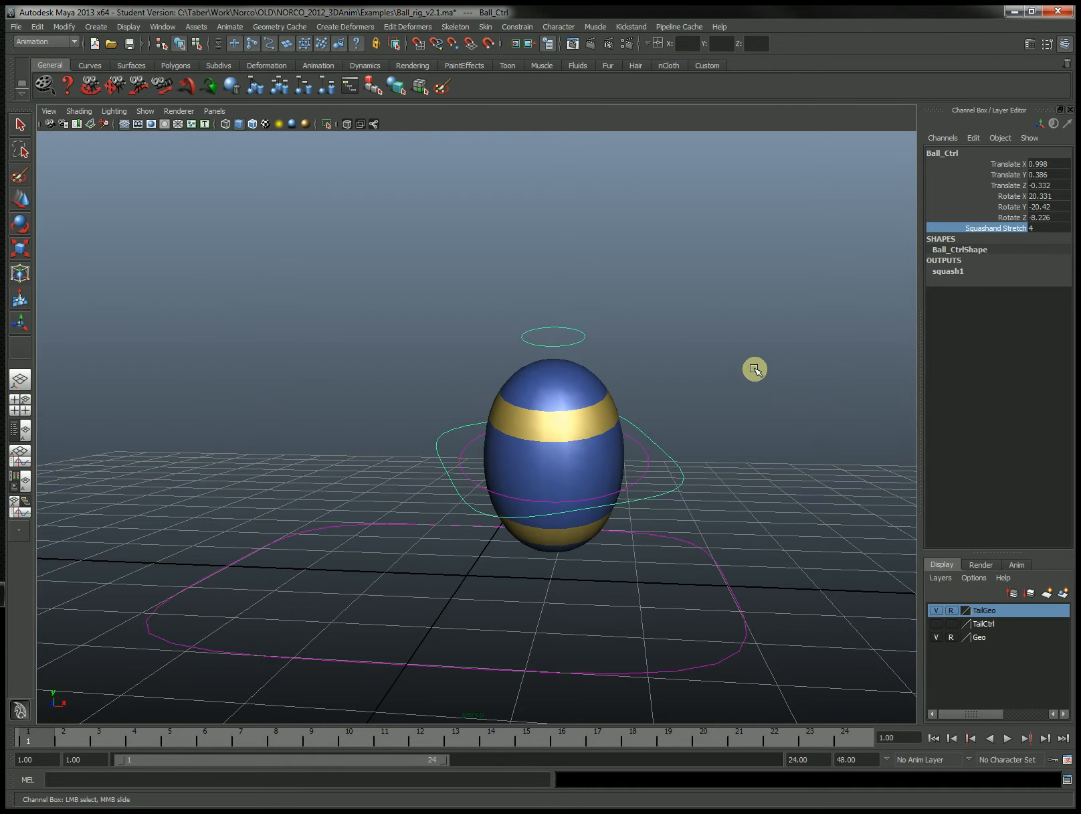
pyautogui.moveTo(752, 369); pyautogui.dragTo(645, 395, button='middle')
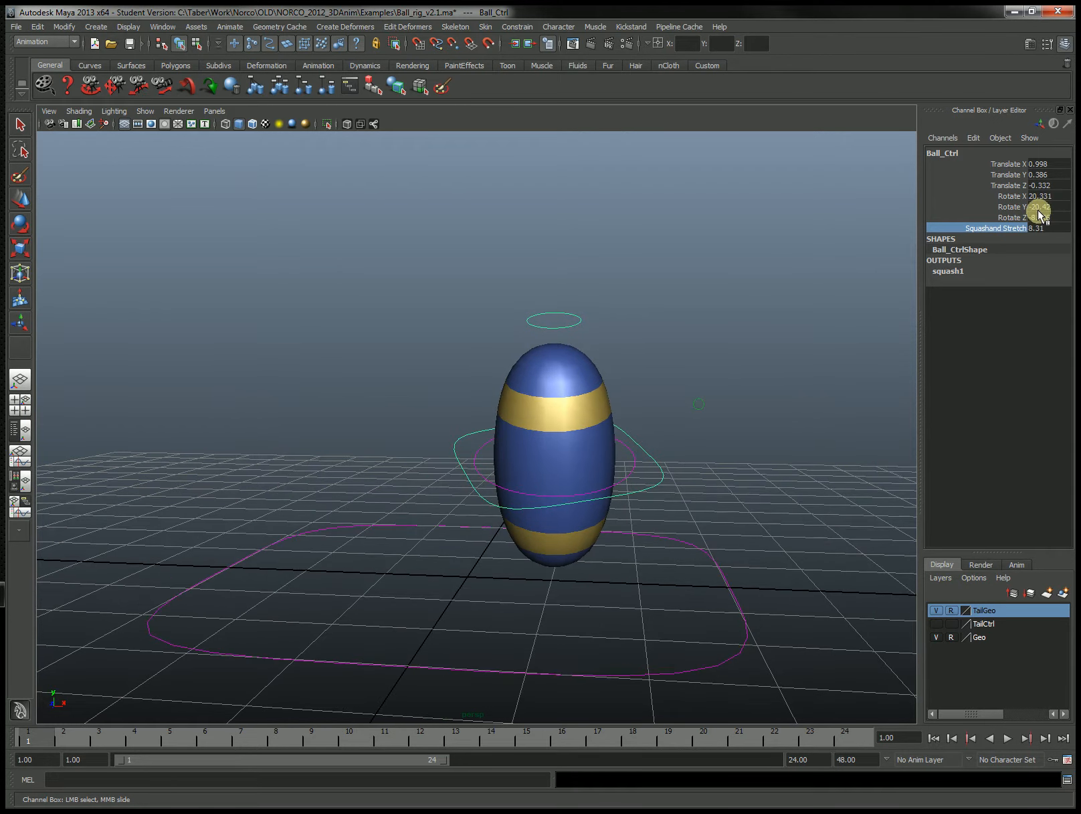
# - Reset all of Ball_Ctrl's translate, rotate and Squashand Stretch channels to 0
pyautogui.doubleClick(1043, 163)
pyautogui.moveTo(1044, 163); pyautogui.dragTo(1051, 229)
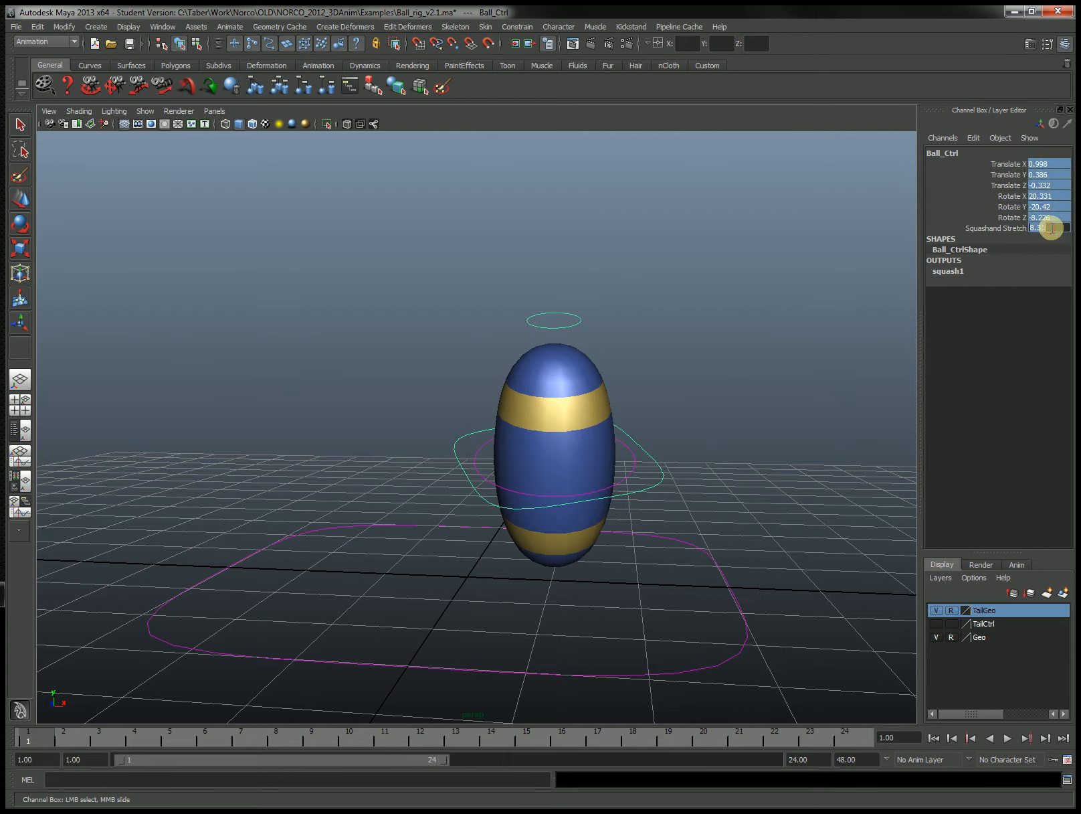
pyautogui.press('Return')
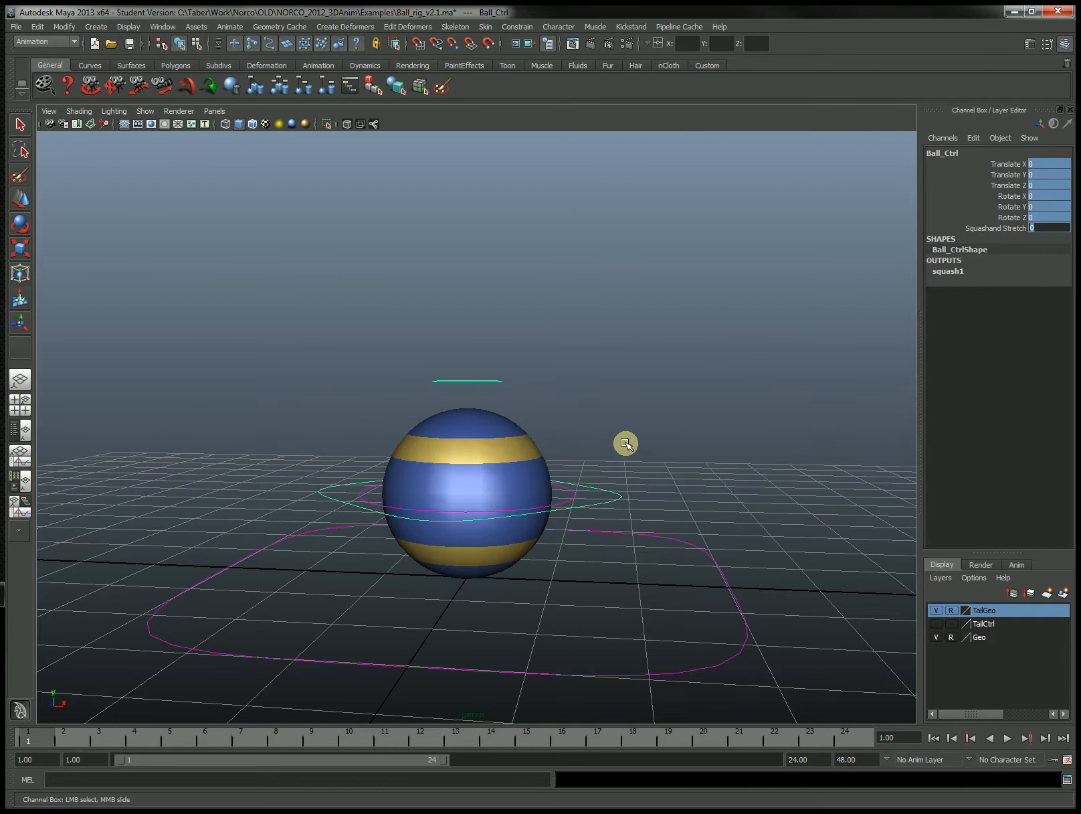
# - Select the inner ring control around the ball, Spin_CTRL, and spin it to a Rotate Z of about -826.85
pyautogui.click(668, 375)
pyautogui.keyDown('alt'); pyautogui.moveTo(654, 406); pyautogui.dragTo(562, 495); pyautogui.keyUp('alt')
pyautogui.click(574, 513)
pyautogui.moveTo(504, 437); pyautogui.dragTo(560, 564)
pyautogui.moveTo(724, 584); pyautogui.dragTo(581, 518)
pyautogui.keyDown('alt'); pyautogui.moveTo(581, 519); pyautogui.dragTo(678, 526, button='right'); pyautogui.keyUp('alt')
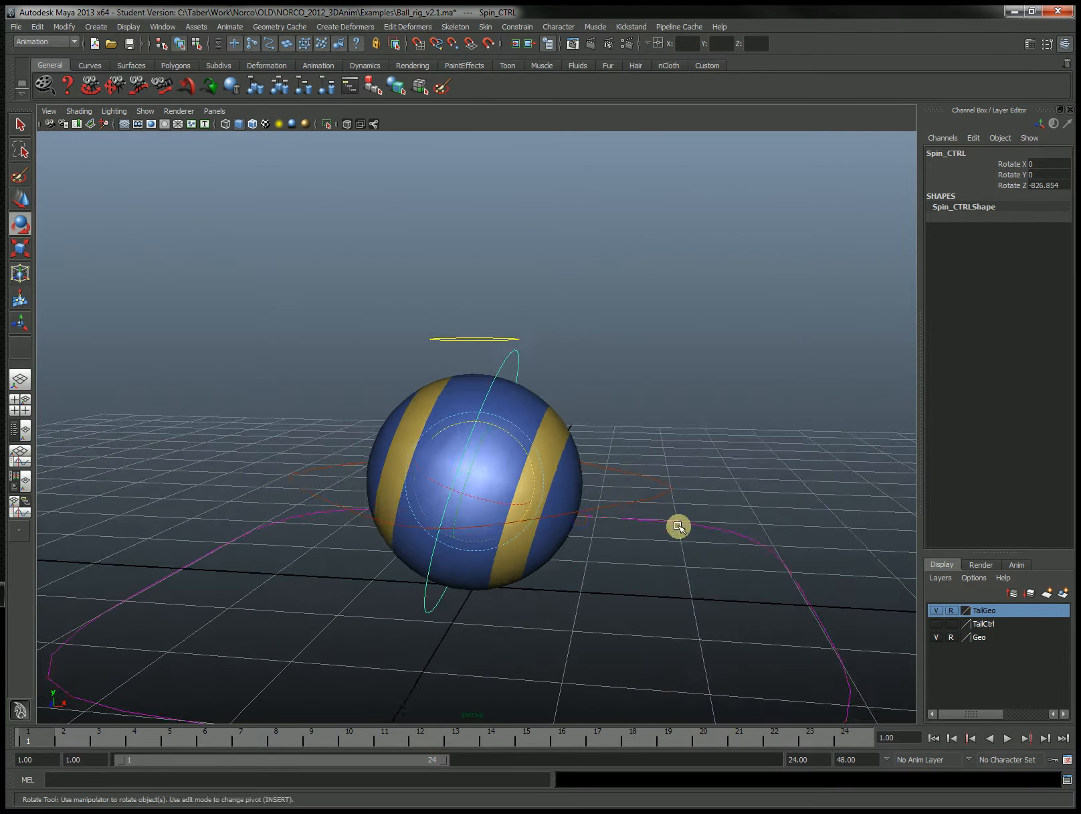
pyautogui.keyDown('alt'); pyautogui.moveTo(678, 526); pyautogui.dragTo(661, 518); pyautogui.keyUp('alt')
pyautogui.keyDown('alt'); pyautogui.moveTo(628, 459); pyautogui.dragTo(625, 475); pyautogui.keyUp('alt')
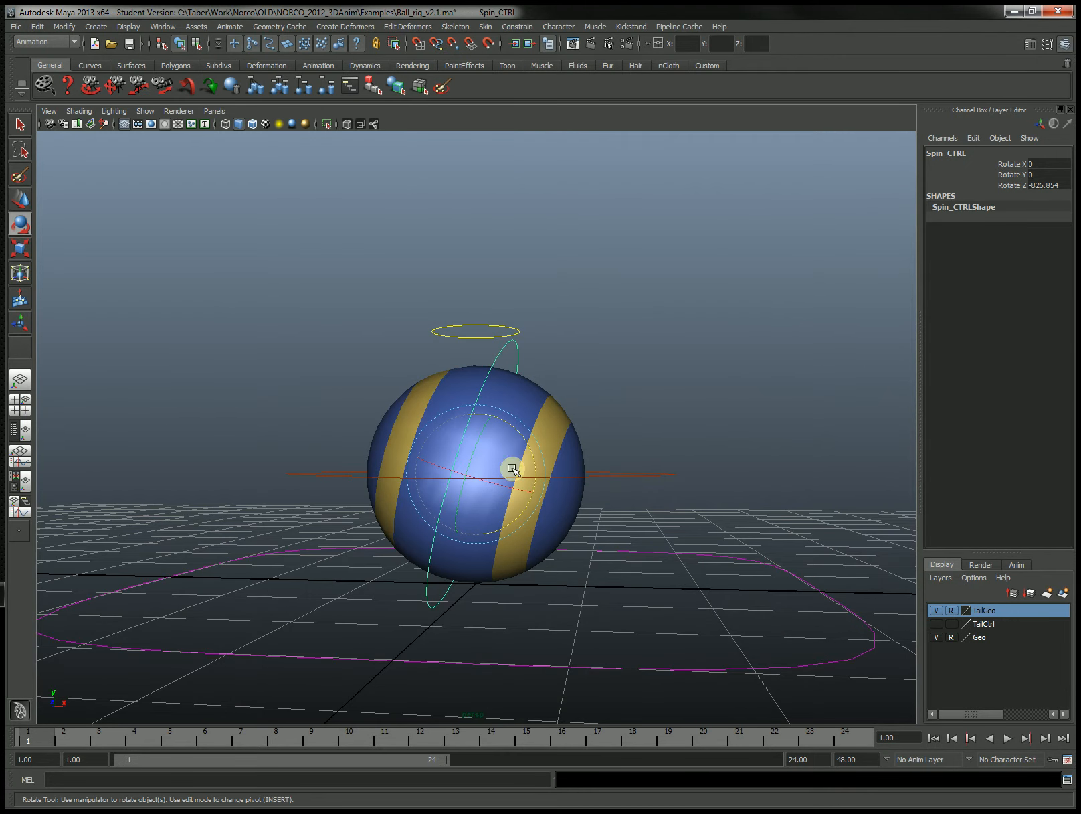
# - Undo the spin on Spin_CTRL and stretch the ball by setting Ball_Ctrl's Squashand Stretch to 5.1
pyautogui.moveTo(590, 410)
pyautogui.keyDown('alt'); pyautogui.mouseDown()
pyautogui.moveTo(582, 437)
pyautogui.moveTo(596, 386)
pyautogui.mouseUp(); pyautogui.keyUp('alt')
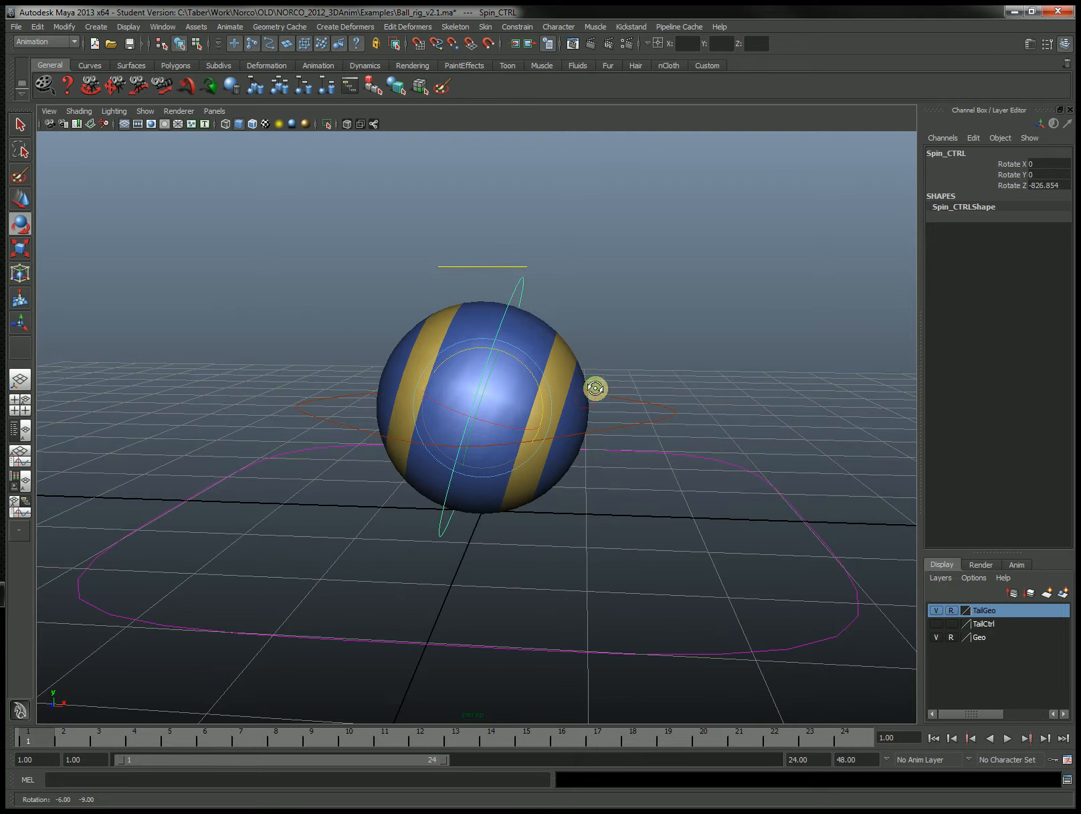
pyautogui.hotkey('ctrl', 'z')
pyautogui.moveTo(747, 403)
pyautogui.keyDown('alt'); pyautogui.mouseDown()
pyautogui.moveTo(719, 410)
pyautogui.moveTo(751, 401)
pyautogui.mouseUp(); pyautogui.keyUp('alt')
pyautogui.click(670, 413)
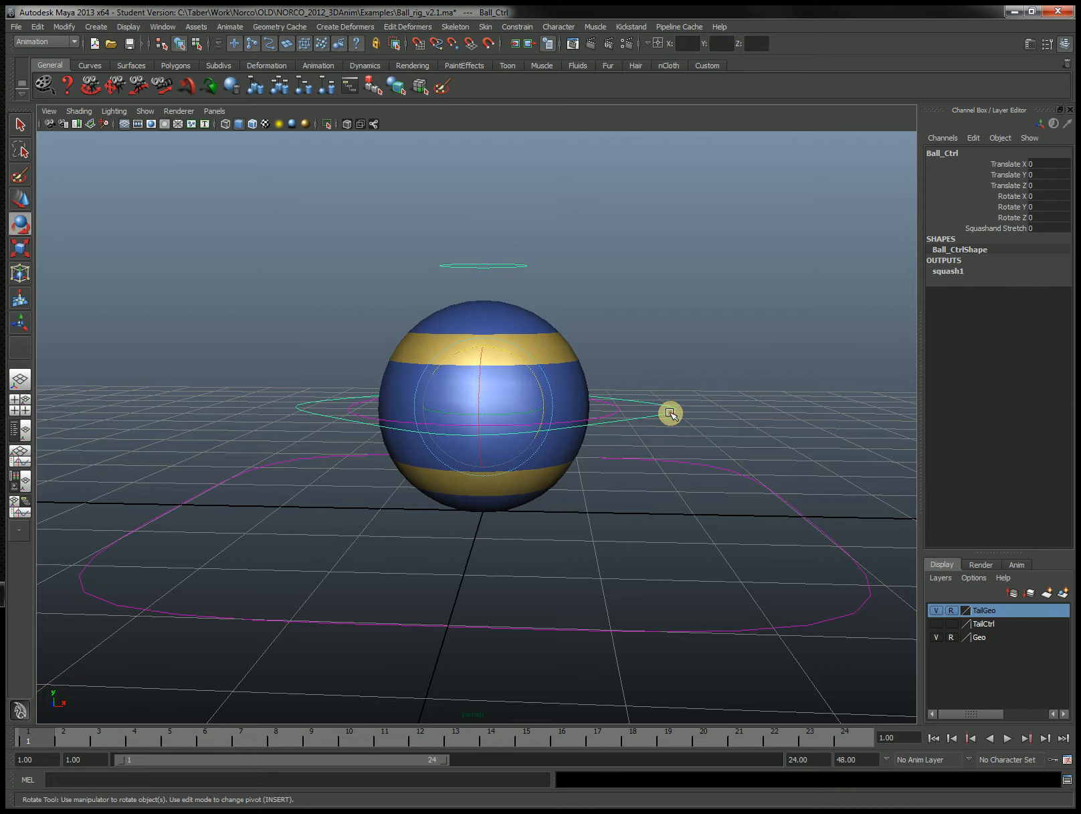
pyautogui.click(999, 228)
pyautogui.moveTo(686, 313); pyautogui.dragTo(716, 309, button='middle')
# - Try spinning the stretched ball about Z by about -1889 degrees with Spin_CTRL, and undo it
pyautogui.keyDown('alt'); pyautogui.moveTo(672, 372); pyautogui.dragTo(615, 407); pyautogui.keyUp('alt')
pyautogui.click(595, 429)
pyautogui.press('e')
pyautogui.moveTo(509, 358); pyautogui.dragTo(625, 423)
pyautogui.hotkey('ctrl', 'z')
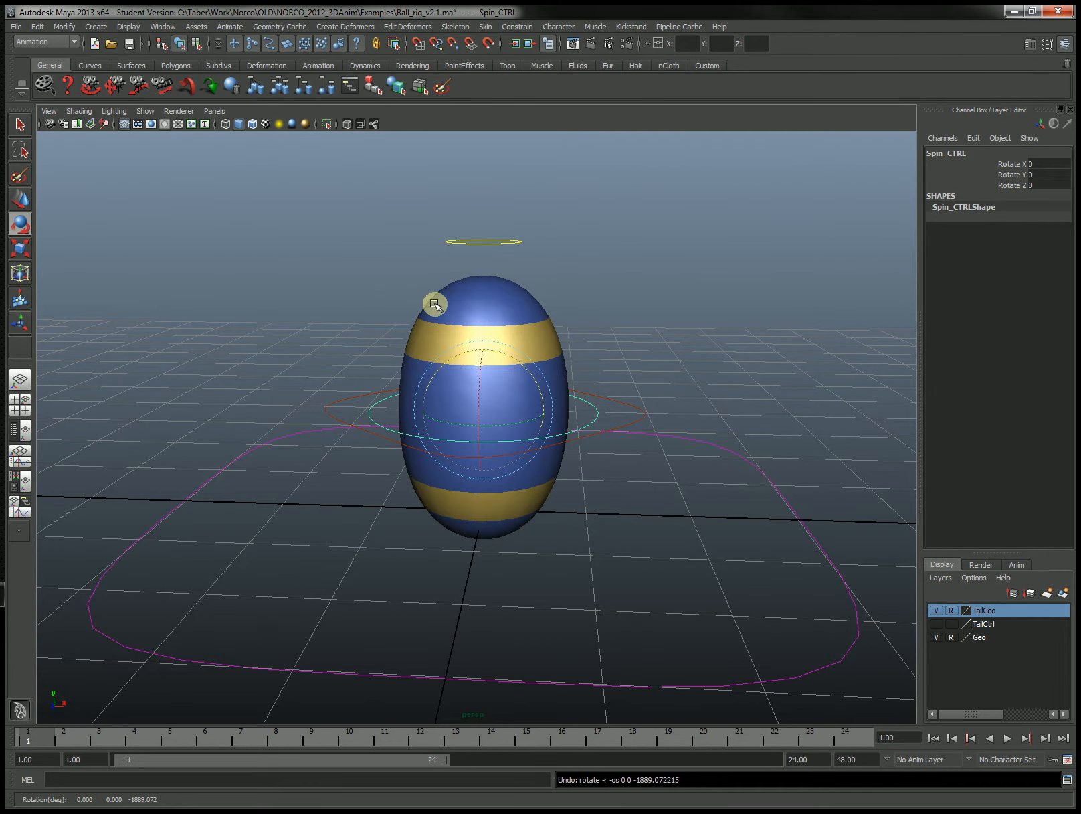
# - Try rotating the stretched ball with the outer ring control, Ball_Ctrl, and undo the rotation
pyautogui.click(623, 400)
pyautogui.moveTo(526, 364); pyautogui.dragTo(556, 468)
pyautogui.hotkey('ctrl', 'z')
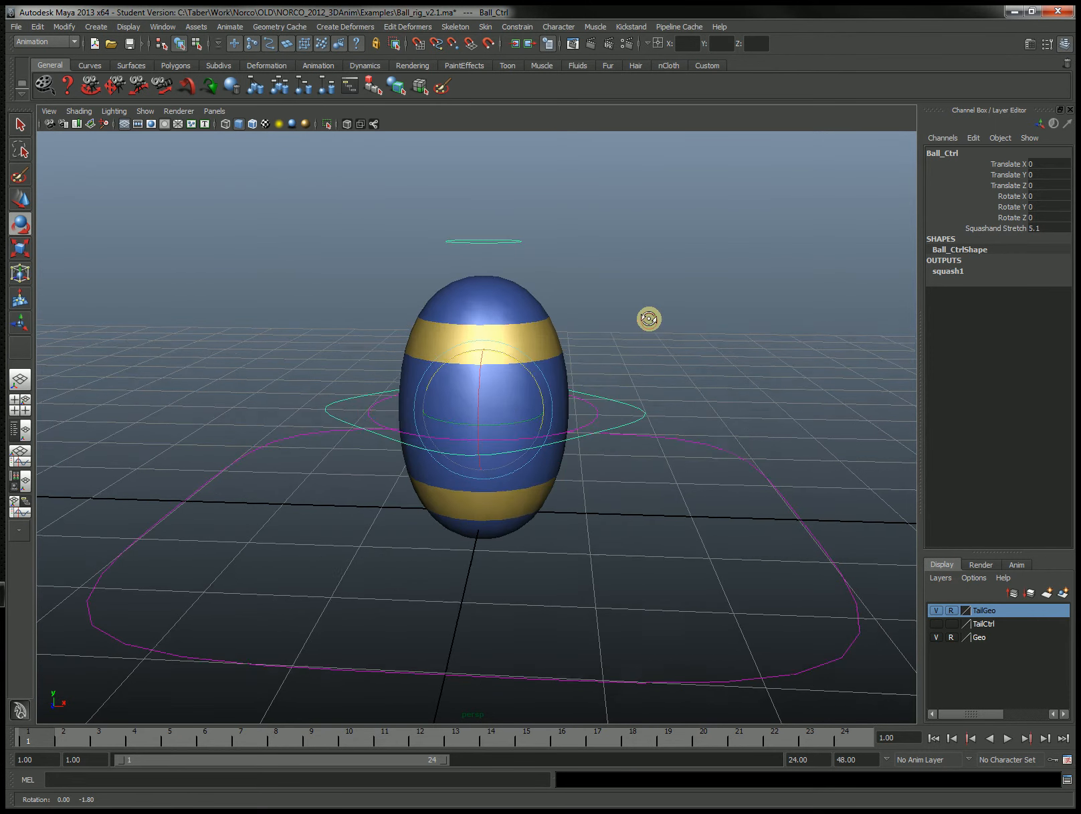
# - Select Squash_Stretch_Angle, the small ring above the ball, and tilt the stretch to about Rotate X 10.04, Y 28.34, Z -24.11
pyautogui.moveTo(520, 235)
pyautogui.keyDown('alt'); pyautogui.mouseDown()
pyautogui.moveTo(538, 254)
pyautogui.moveTo(531, 240)
pyautogui.mouseUp(); pyautogui.keyUp('alt')
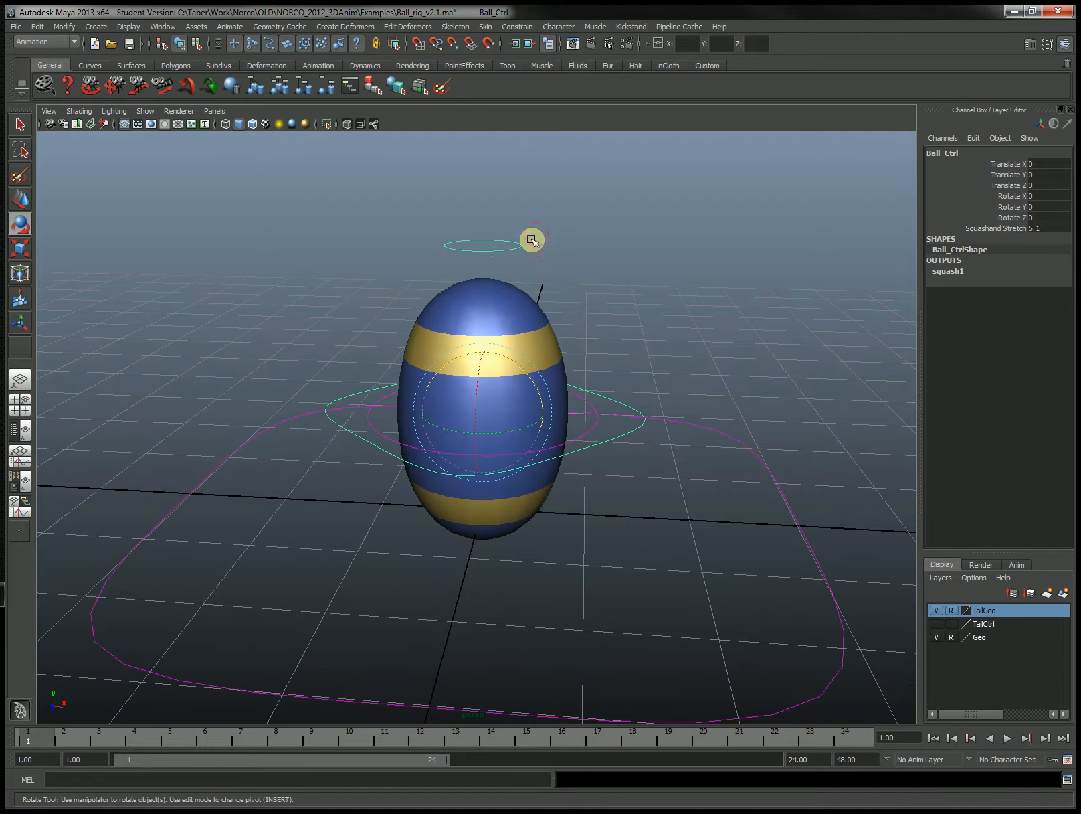
pyautogui.click(505, 259)
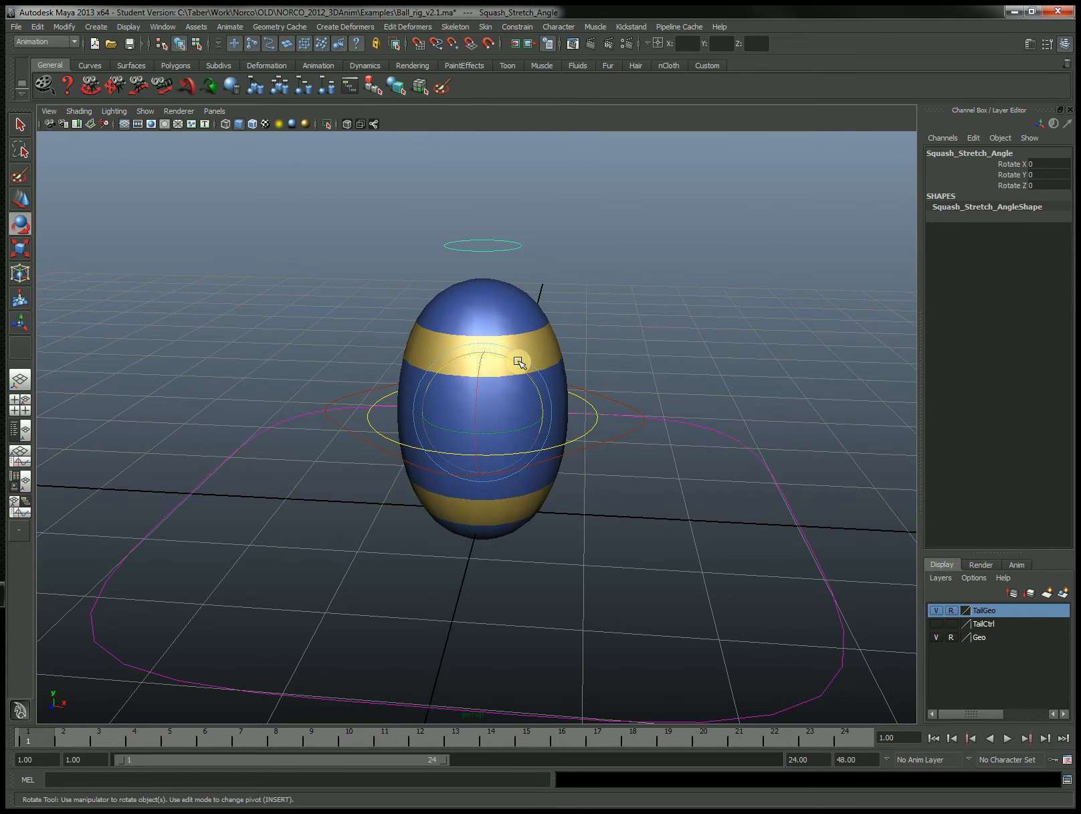
pyautogui.moveTo(504, 373); pyautogui.dragTo(541, 427)
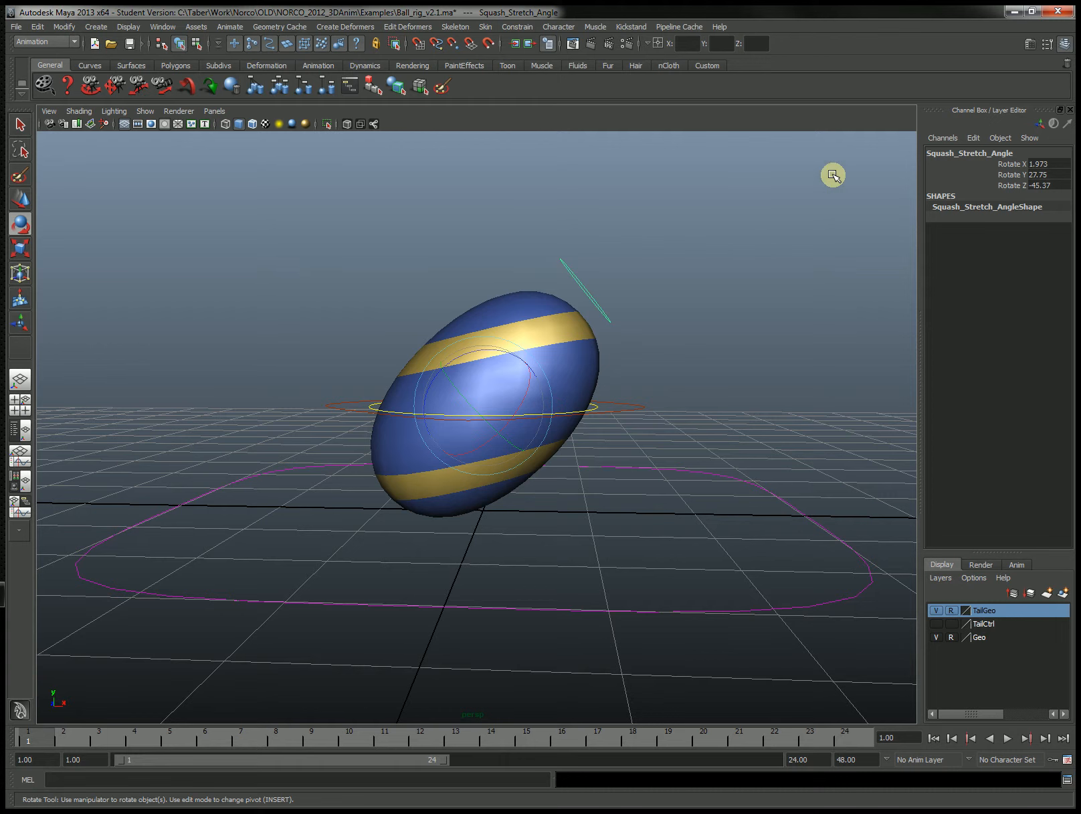
pyautogui.moveTo(487, 353); pyautogui.dragTo(398, 378)
pyautogui.keyDown('alt'); pyautogui.moveTo(613, 395); pyautogui.dragTo(552, 403); pyautogui.keyUp('alt')
pyautogui.moveTo(489, 341); pyautogui.dragTo(669, 336)
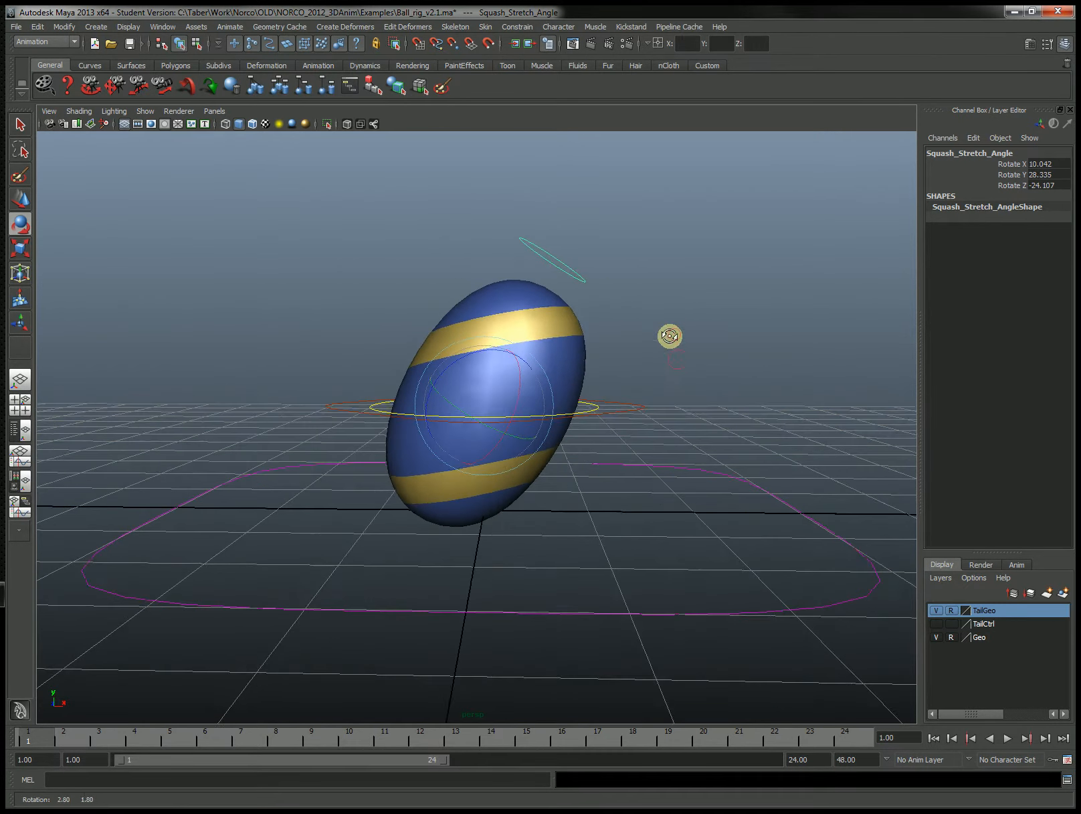
# - Undo the last rotation and reset Squash_Stretch_Angle's Rotate X, Y and Z to 0
pyautogui.hotkey('ctrl', 'z')
pyautogui.moveTo(1047, 164); pyautogui.dragTo(1049, 184)
pyautogui.write('0')
pyautogui.press('Return')
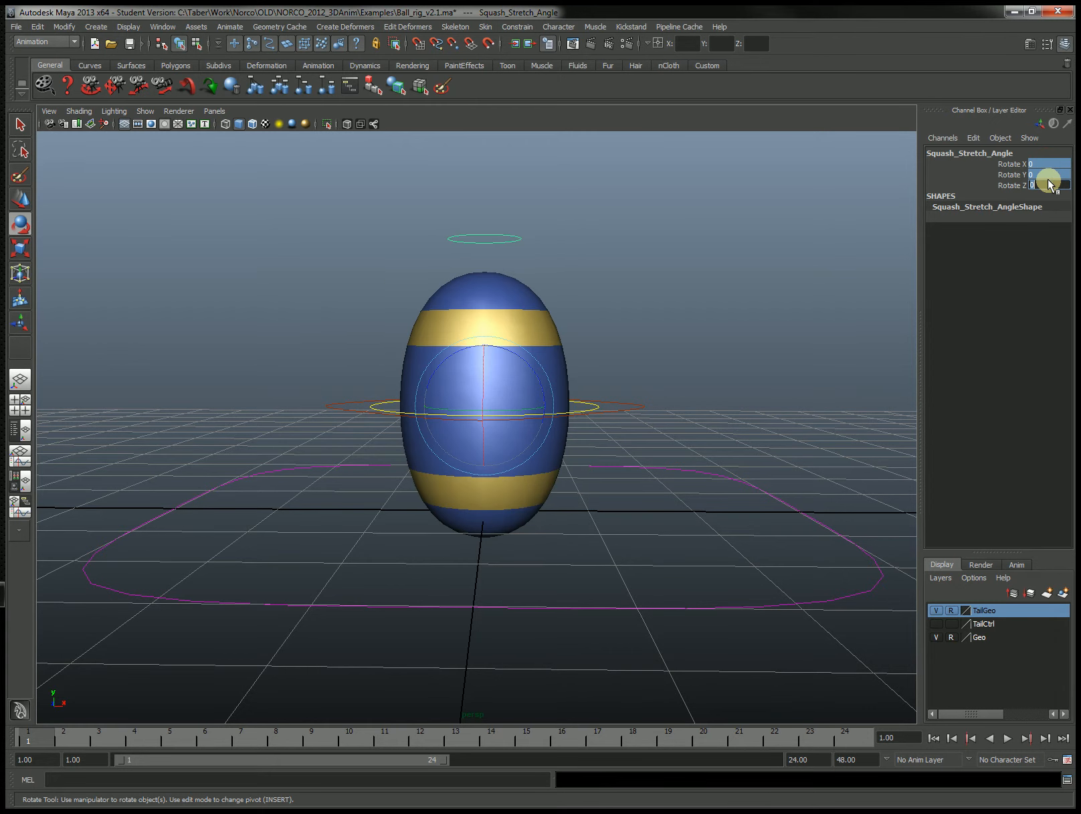
# - Select Ball_Ctrl and return the ball to its round shape by setting Squashand Stretch to 0
pyautogui.keyDown('alt'); pyautogui.moveTo(652, 318); pyautogui.dragTo(591, 425); pyautogui.keyUp('alt')
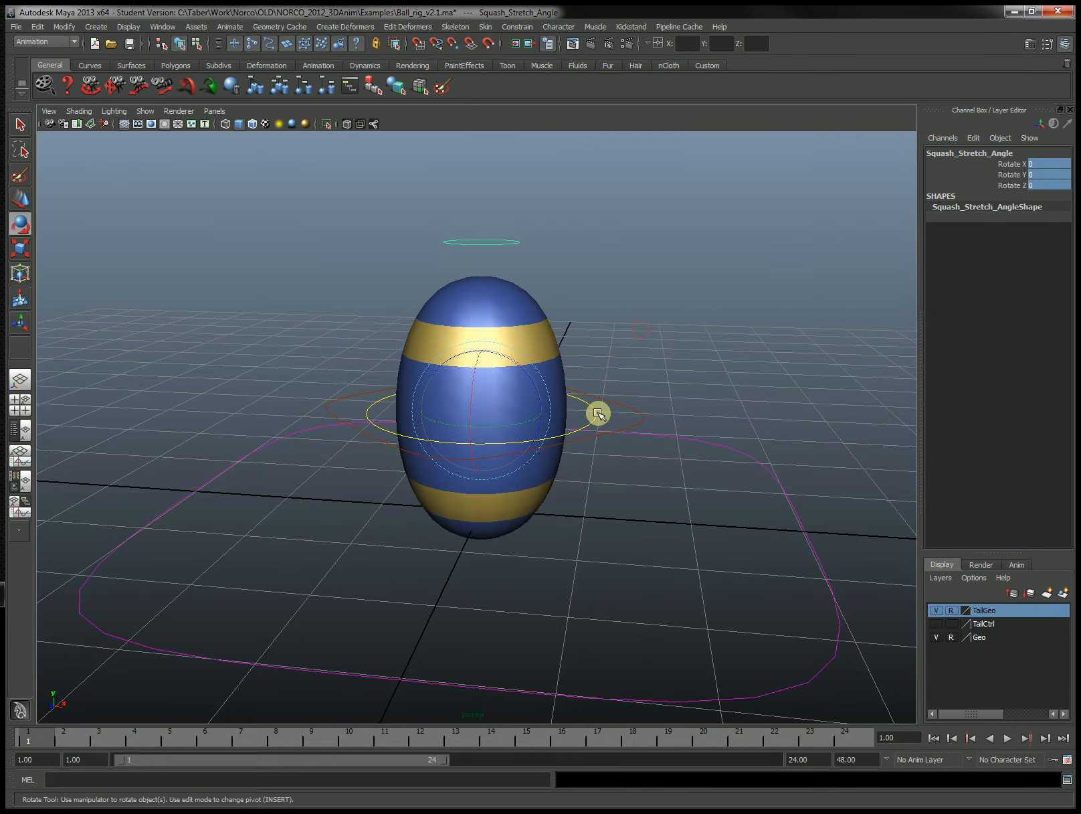
pyautogui.click(598, 413)
pyautogui.click(629, 404)
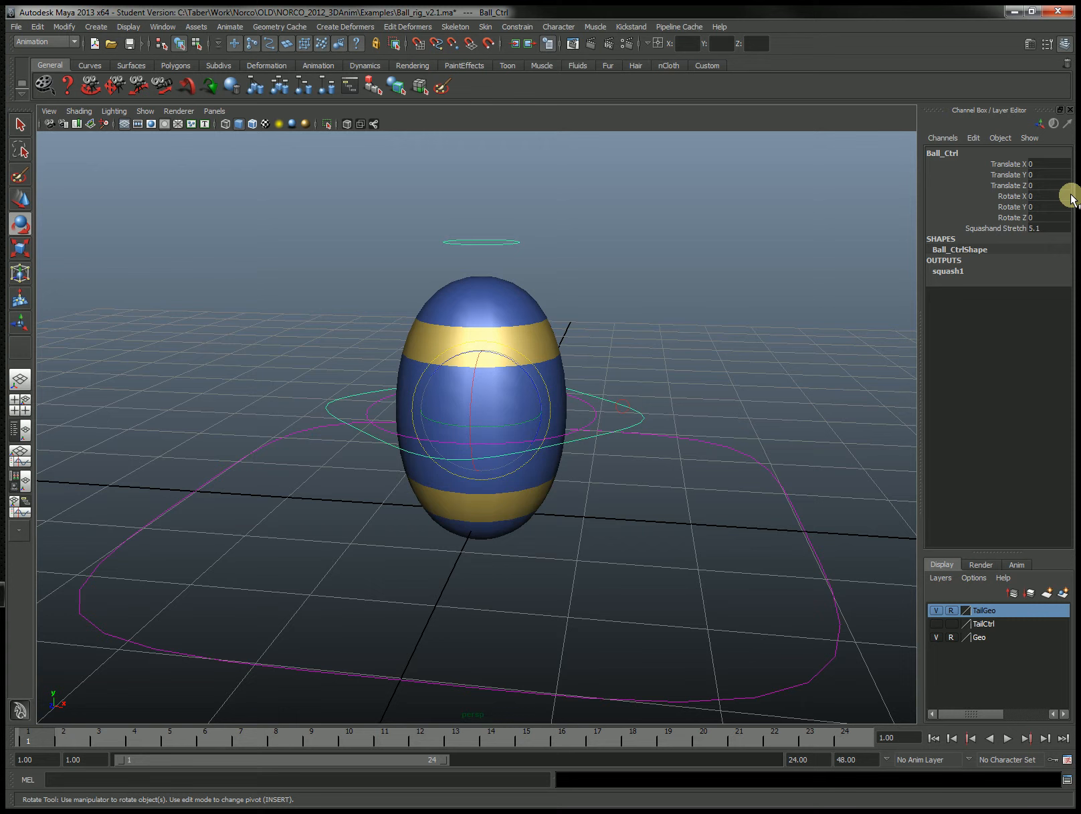
pyautogui.write('0')
pyautogui.press('Return')
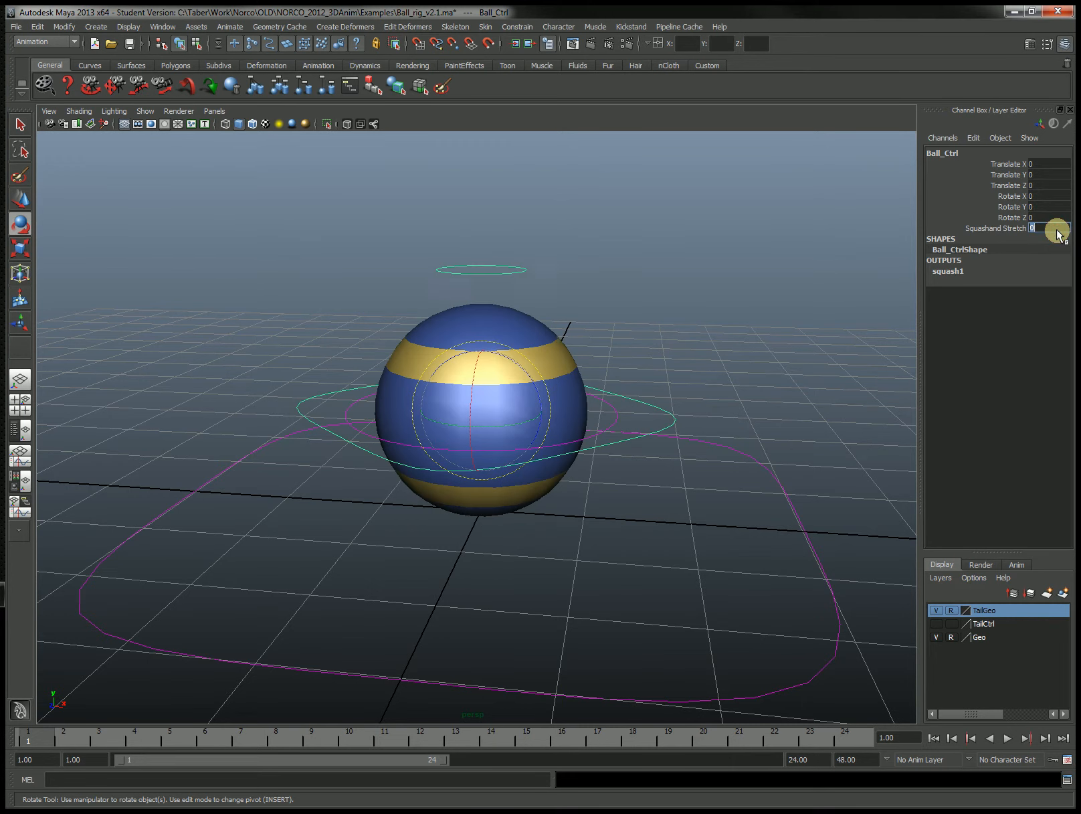
# - Deselect Ball_Ctrl and try to select the ball geometry while its Geo layer is in Reference mode
pyautogui.click(621, 365)
pyautogui.keyDown('alt'); pyautogui.moveTo(621, 365); pyautogui.dragTo(310, 390); pyautogui.keyUp('alt')
pyautogui.moveTo(517, 318); pyautogui.dragTo(308, 391)
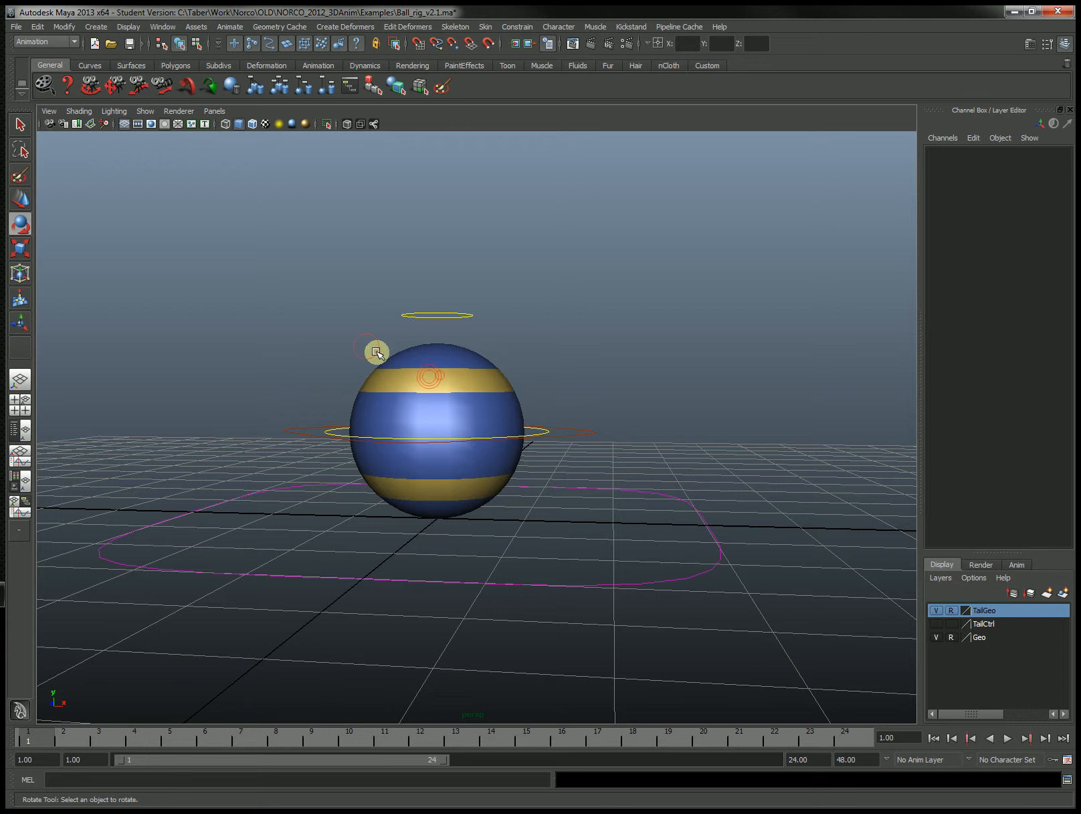
pyautogui.click(457, 372)
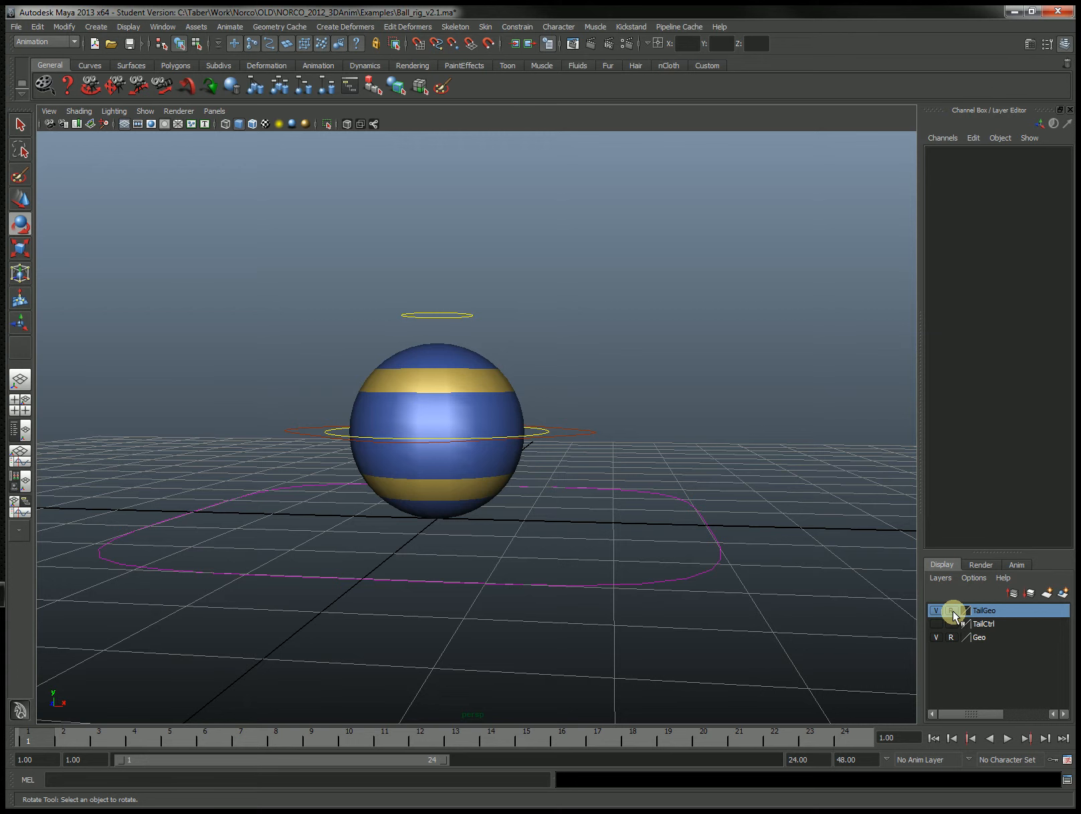
# - Switch the Geo layer from Reference to normal display, test selecting the ball geometry, and clear the selection
pyautogui.click(477, 369)
pyautogui.keyDown('alt'); pyautogui.moveTo(489, 381); pyautogui.dragTo(464, 373); pyautogui.keyUp('alt')
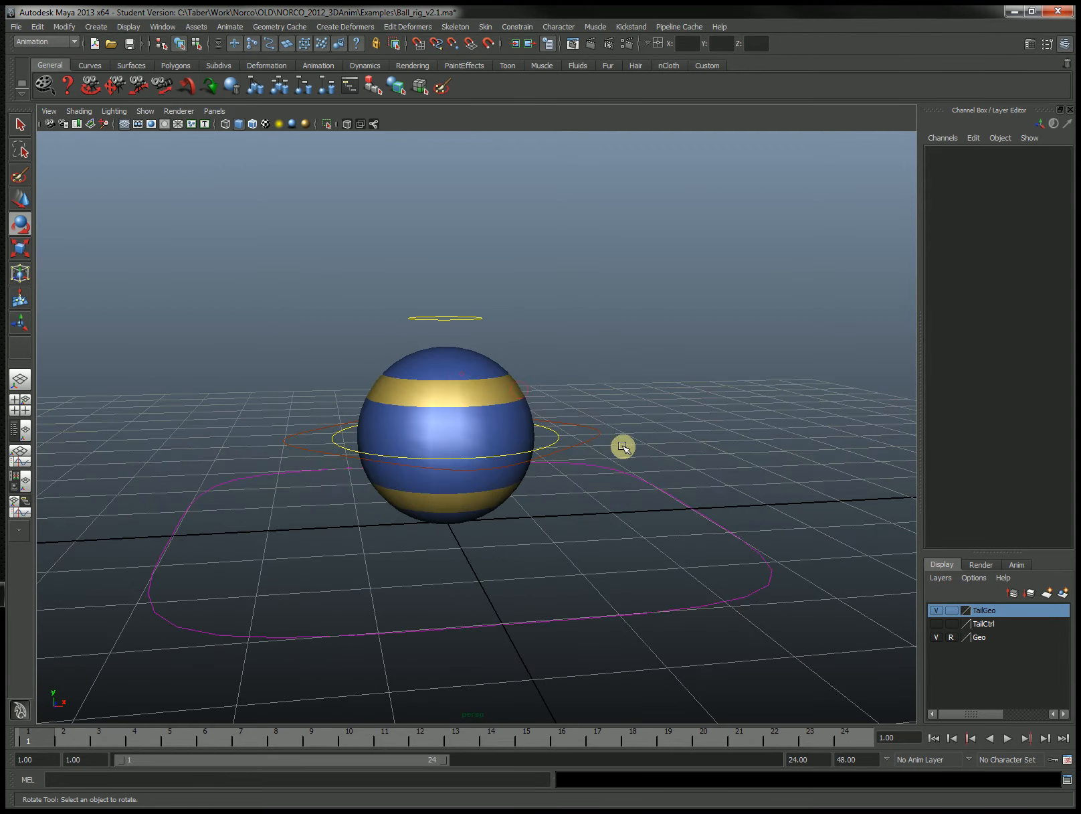
pyautogui.keyDown('alt'); pyautogui.moveTo(601, 443); pyautogui.dragTo(589, 437); pyautogui.keyUp('alt')
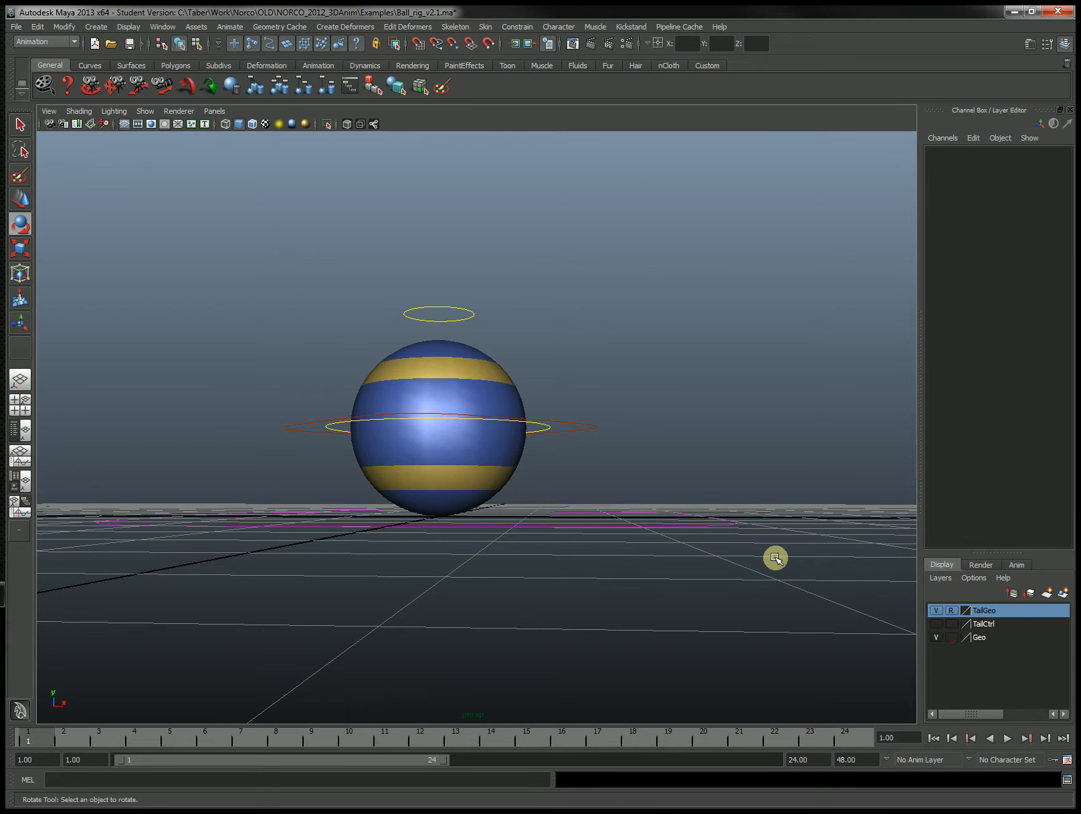
pyautogui.click(462, 372)
pyautogui.moveTo(609, 379)
pyautogui.keyDown('alt'); pyautogui.mouseDown()
pyautogui.moveTo(599, 401)
pyautogui.moveTo(601, 377)
pyautogui.mouseUp(); pyautogui.keyUp('alt')
pyautogui.click(592, 381)
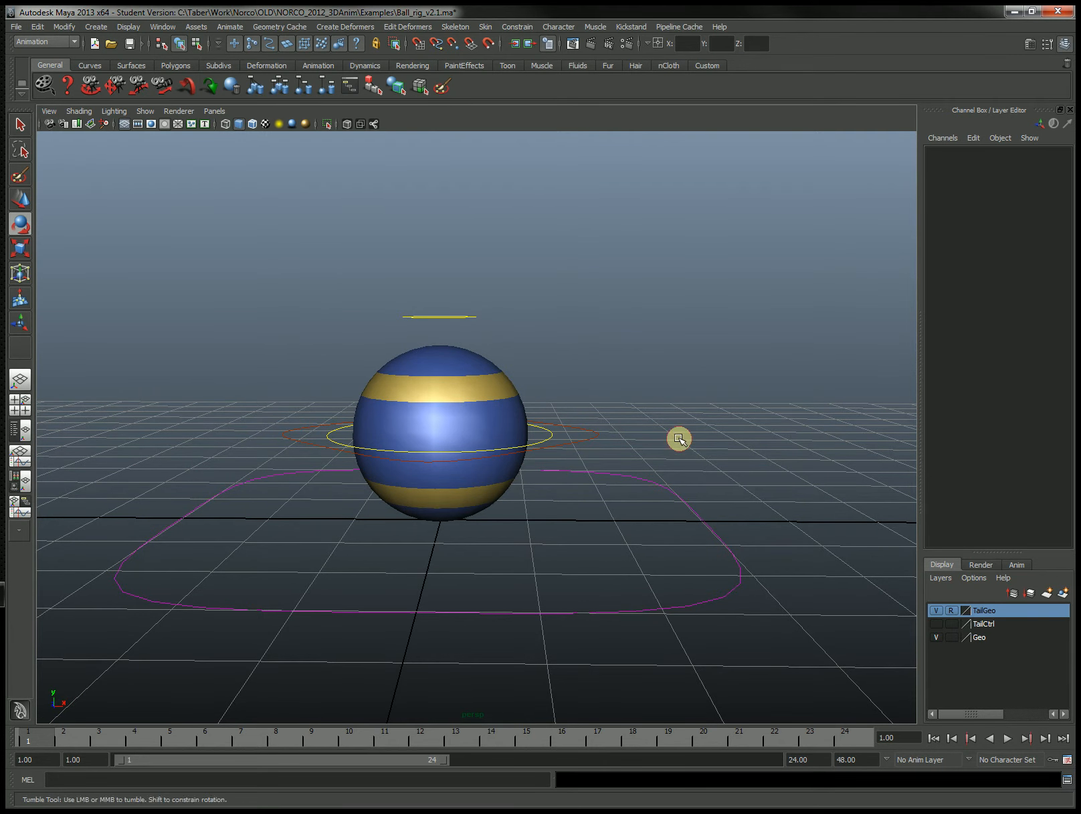
pyautogui.keyDown('alt'); pyautogui.moveTo(681, 437); pyautogui.dragTo(672, 434); pyautogui.keyUp('alt')
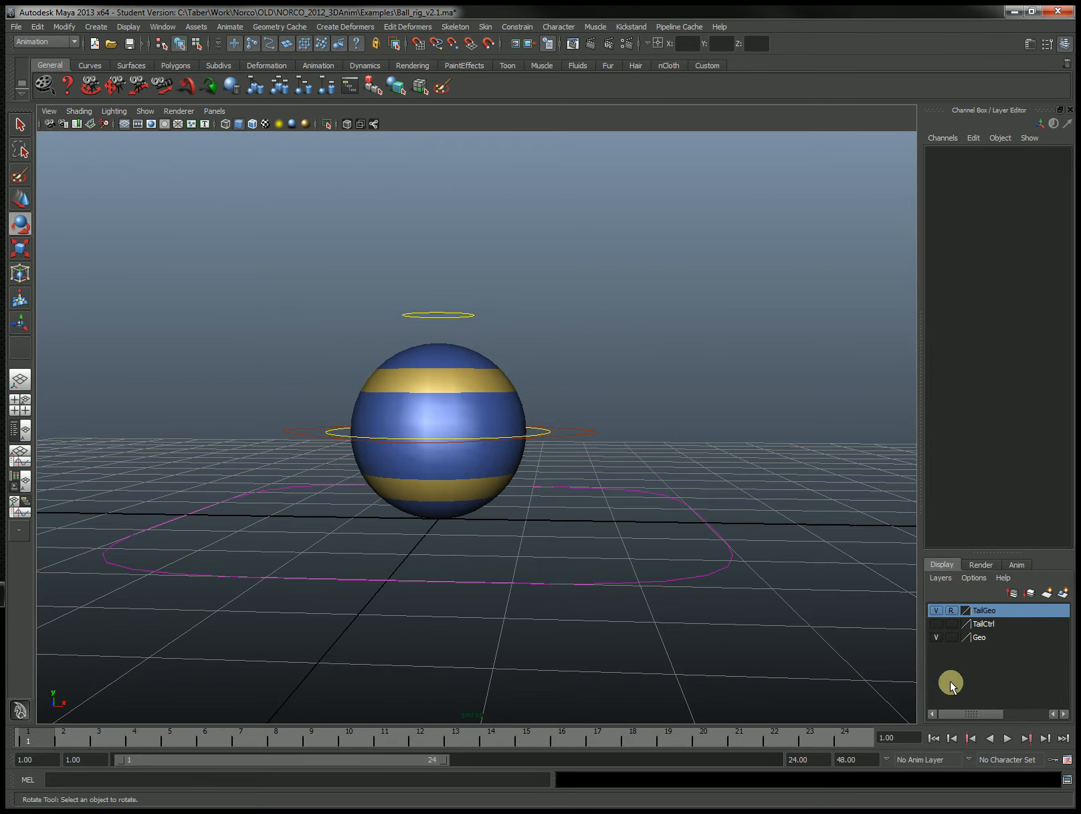
# - Try the Geo layer in Template mode, return it to Reference, and toggle its visibility off and on
pyautogui.click(952, 638)
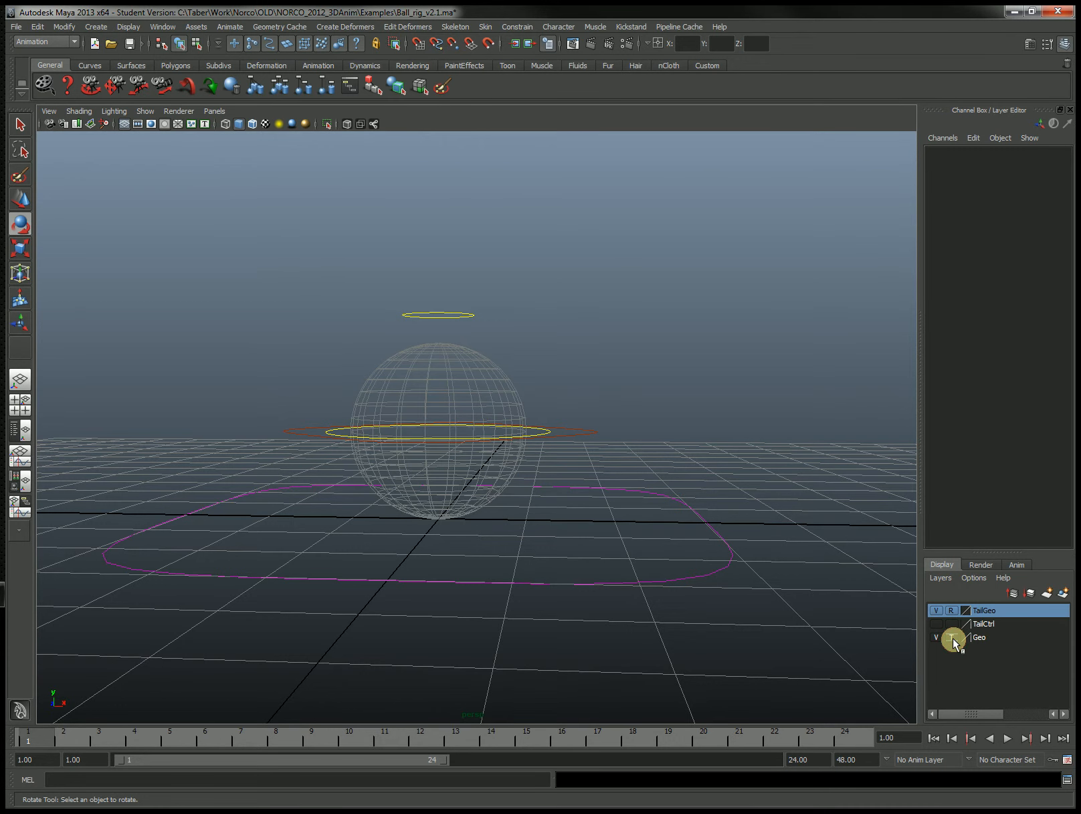
pyautogui.moveTo(514, 344)
pyautogui.mouseDown()
pyautogui.moveTo(346, 386)
pyautogui.moveTo(388, 374)
pyautogui.mouseUp()
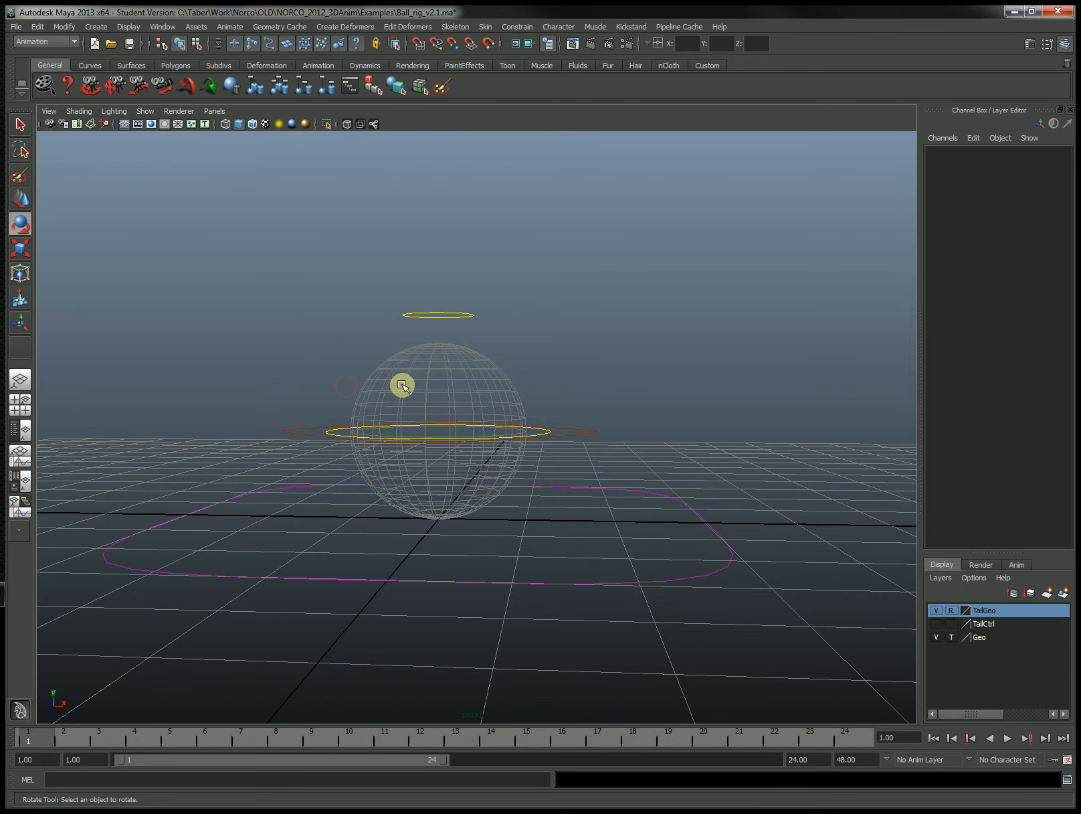
pyautogui.click(951, 637)
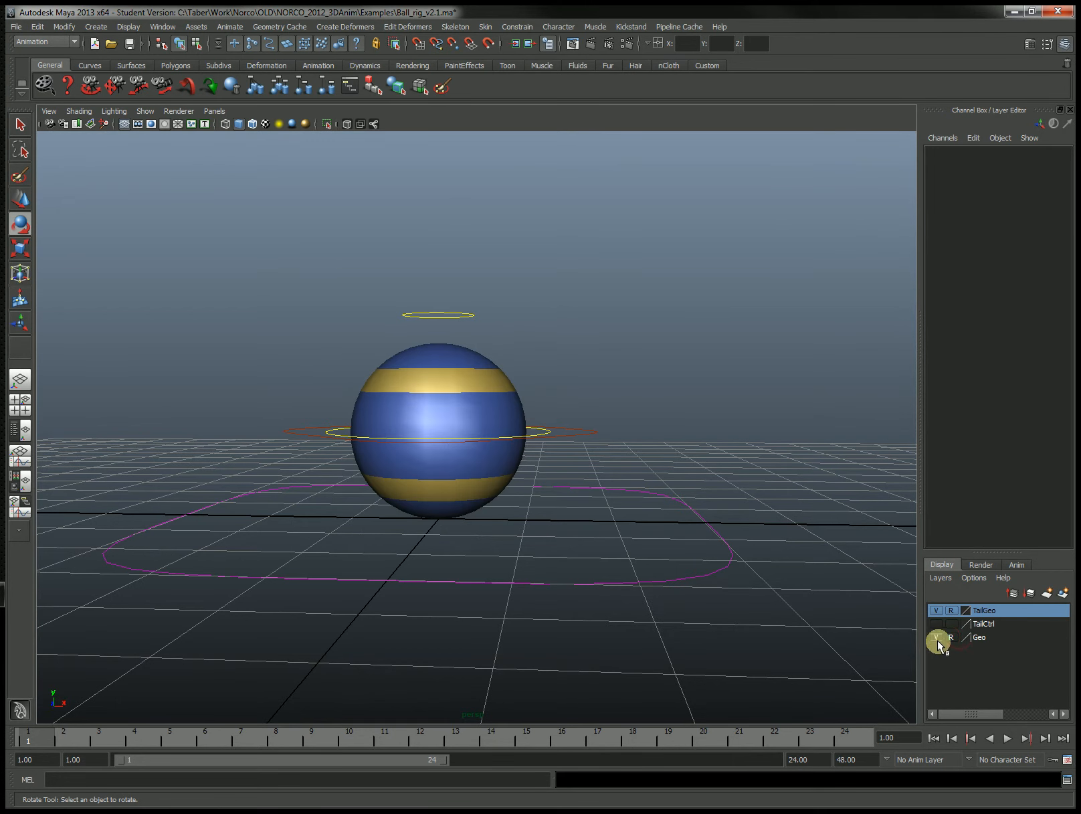
pyautogui.click(936, 637)
pyautogui.click(936, 637)
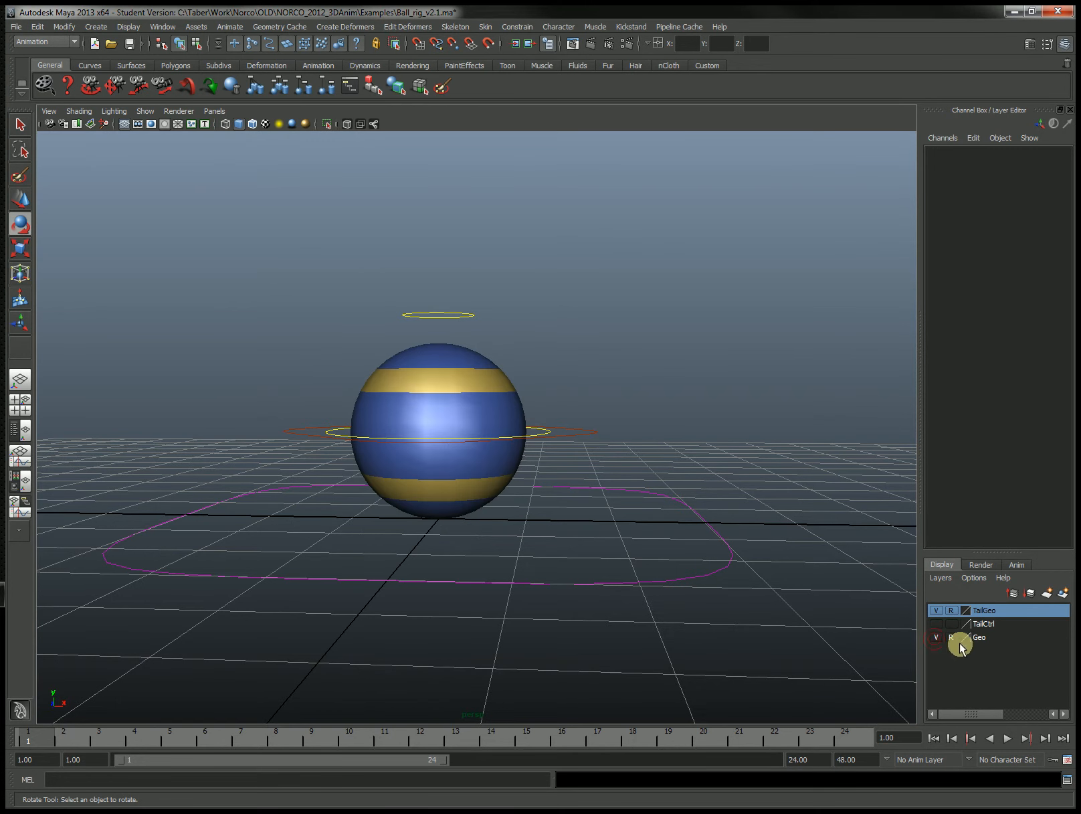
# - Check that Ball_Ctrl can be selected with the geometry layer referenced, and deselect it
pyautogui.keyDown('alt'); pyautogui.moveTo(568, 348); pyautogui.dragTo(587, 453); pyautogui.keyUp('alt')
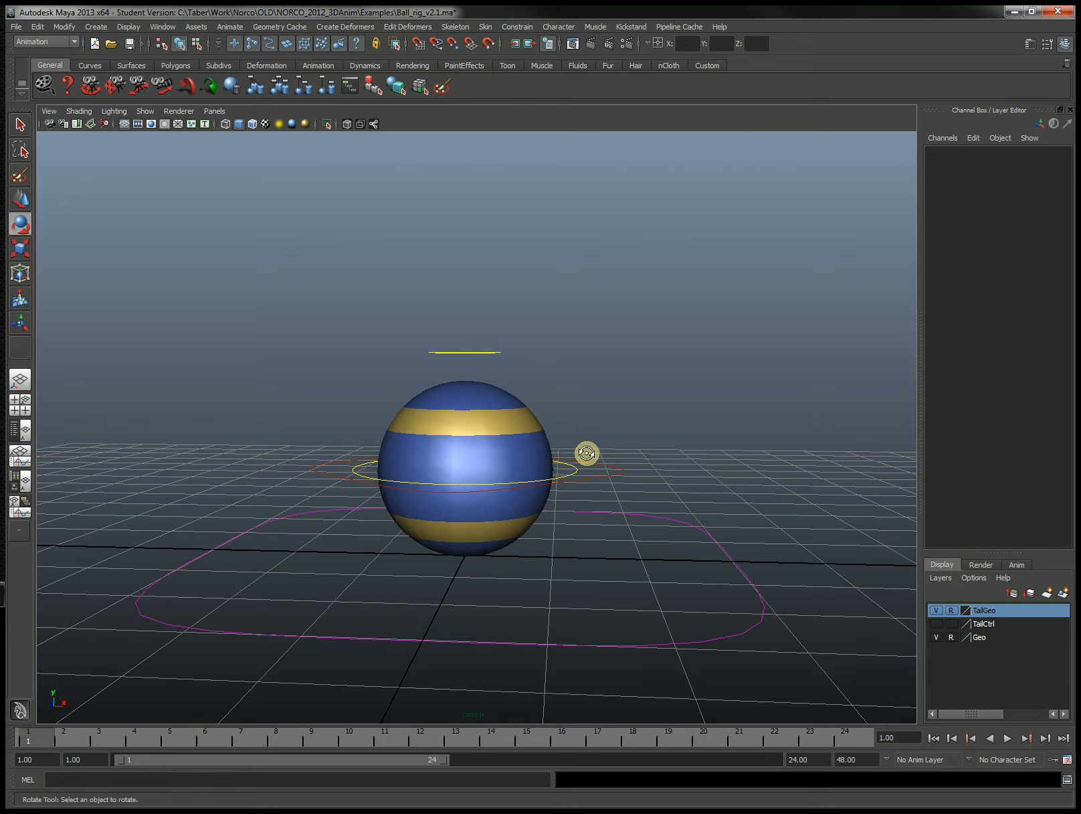
pyautogui.moveTo(628, 437)
pyautogui.keyDown('alt'); pyautogui.mouseDown()
pyautogui.moveTo(623, 466)
pyautogui.moveTo(633, 438)
pyautogui.mouseUp(); pyautogui.keyUp('alt')
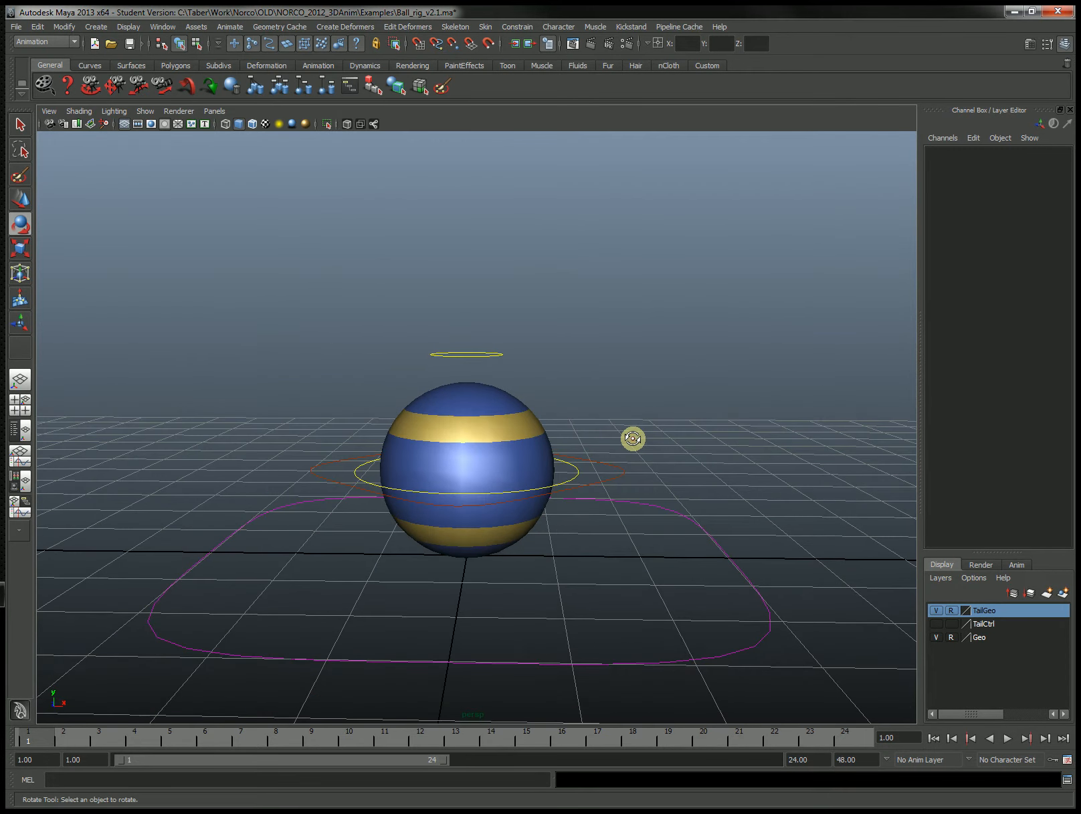
pyautogui.click(605, 477)
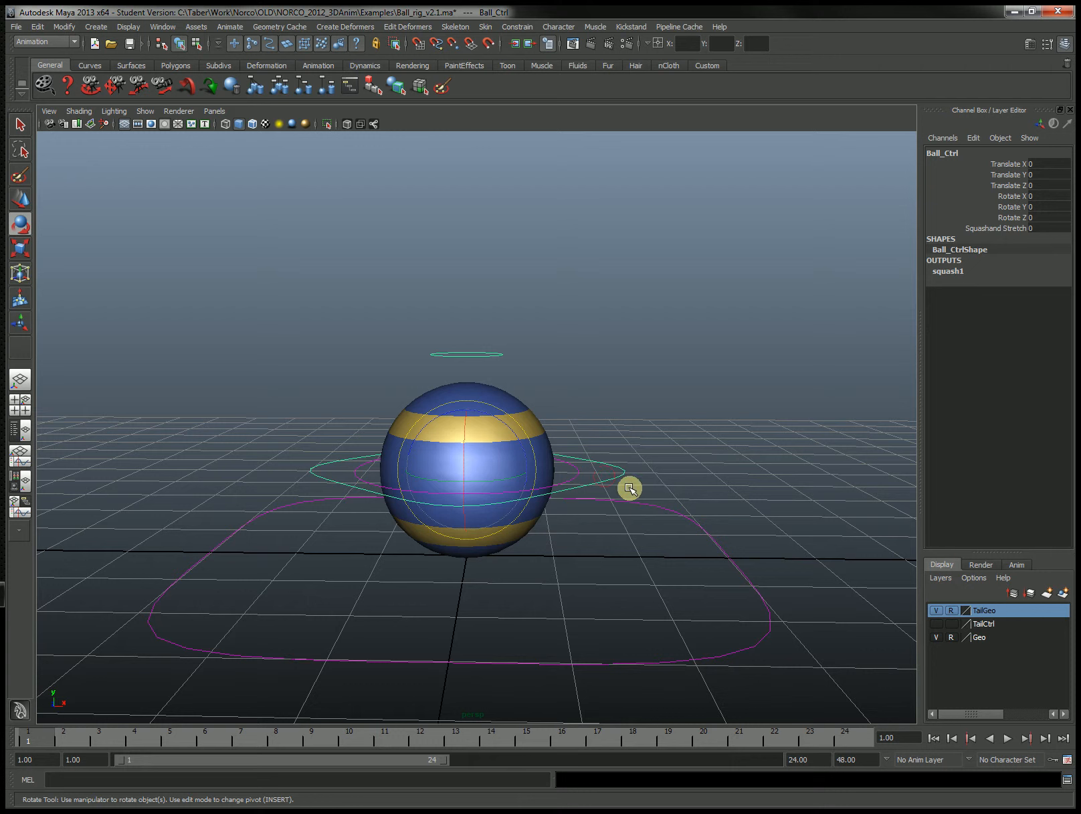
pyautogui.click(638, 433)
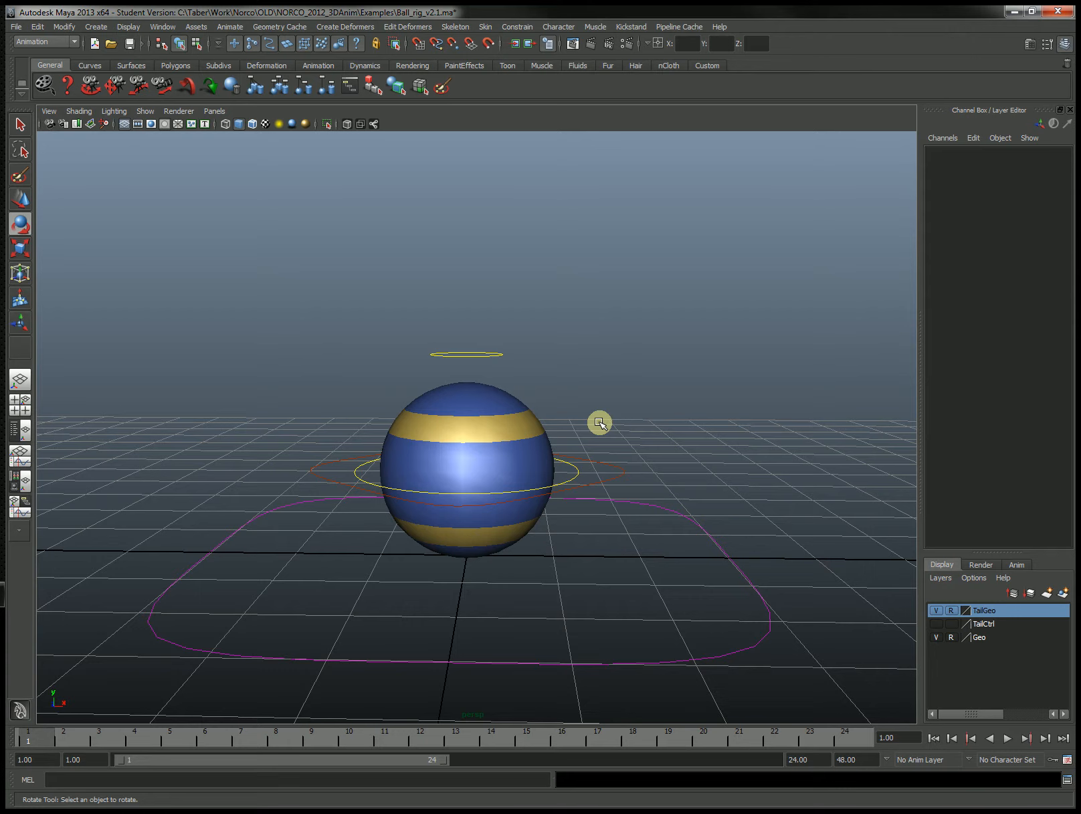
pyautogui.moveTo(604, 431)
pyautogui.keyDown('alt'); pyautogui.mouseDown()
pyautogui.moveTo(574, 408)
pyautogui.moveTo(590, 444)
pyautogui.mouseUp(); pyautogui.keyUp('alt')
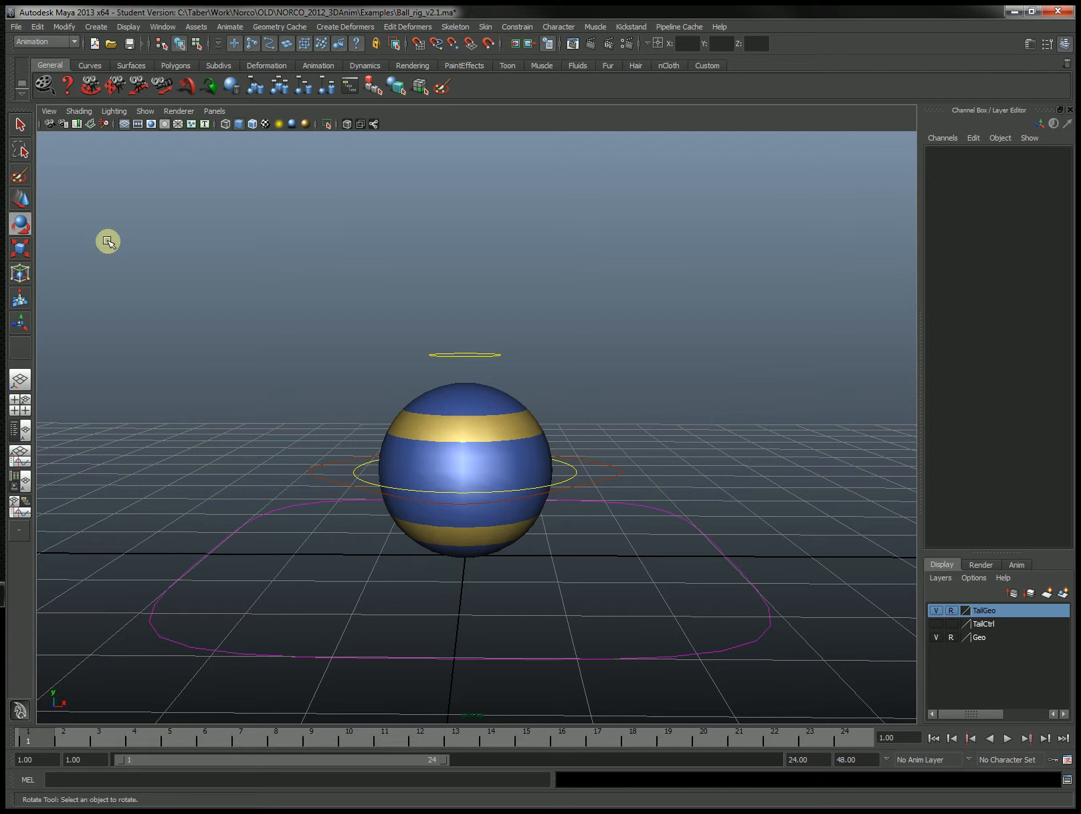
# - Start a new empty scene without saving the changes to Ball_rig_v2.1.ma
pyautogui.click(94, 44)
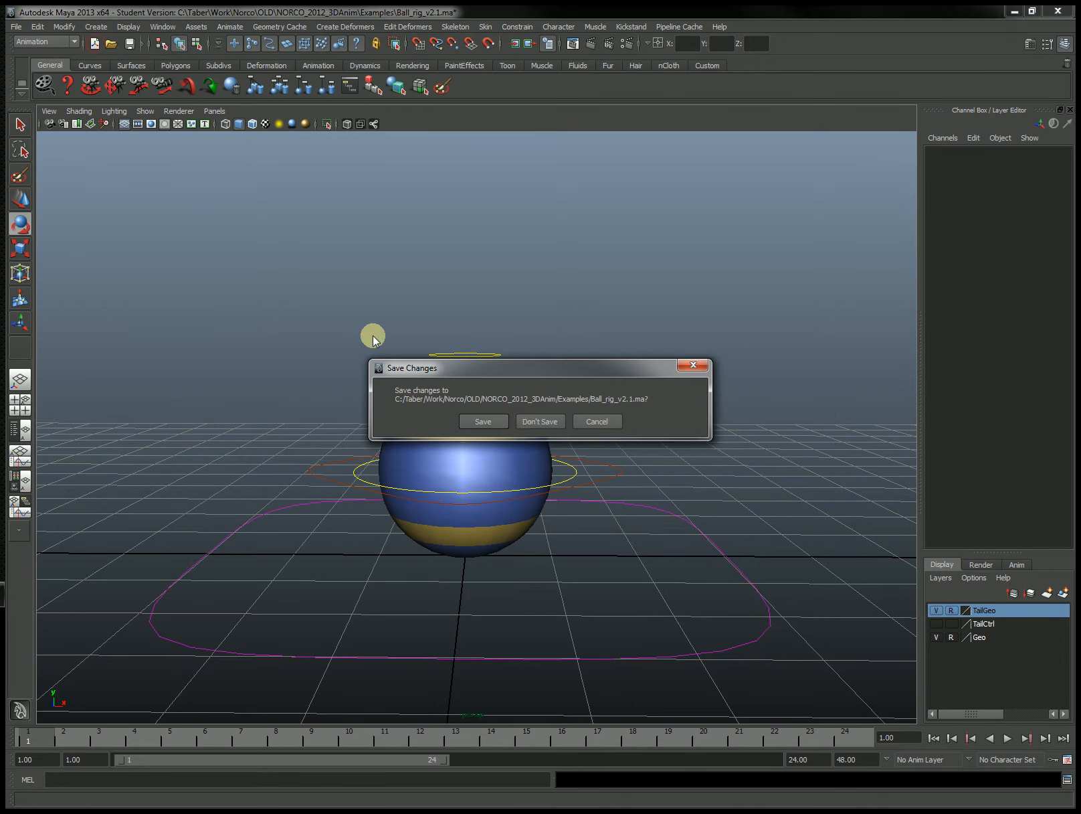
pyautogui.click(544, 422)
pyautogui.keyDown('alt'); pyautogui.moveTo(453, 484); pyautogui.dragTo(482, 464); pyautogui.keyUp('alt')
pyautogui.keyDown('alt'); pyautogui.moveTo(470, 450); pyautogui.dragTo(612, 455, button='right'); pyautogui.keyUp('alt')
pyautogui.keyDown('alt'); pyautogui.moveTo(566, 452); pyautogui.dragTo(556, 500, button='middle'); pyautogui.keyUp('alt')
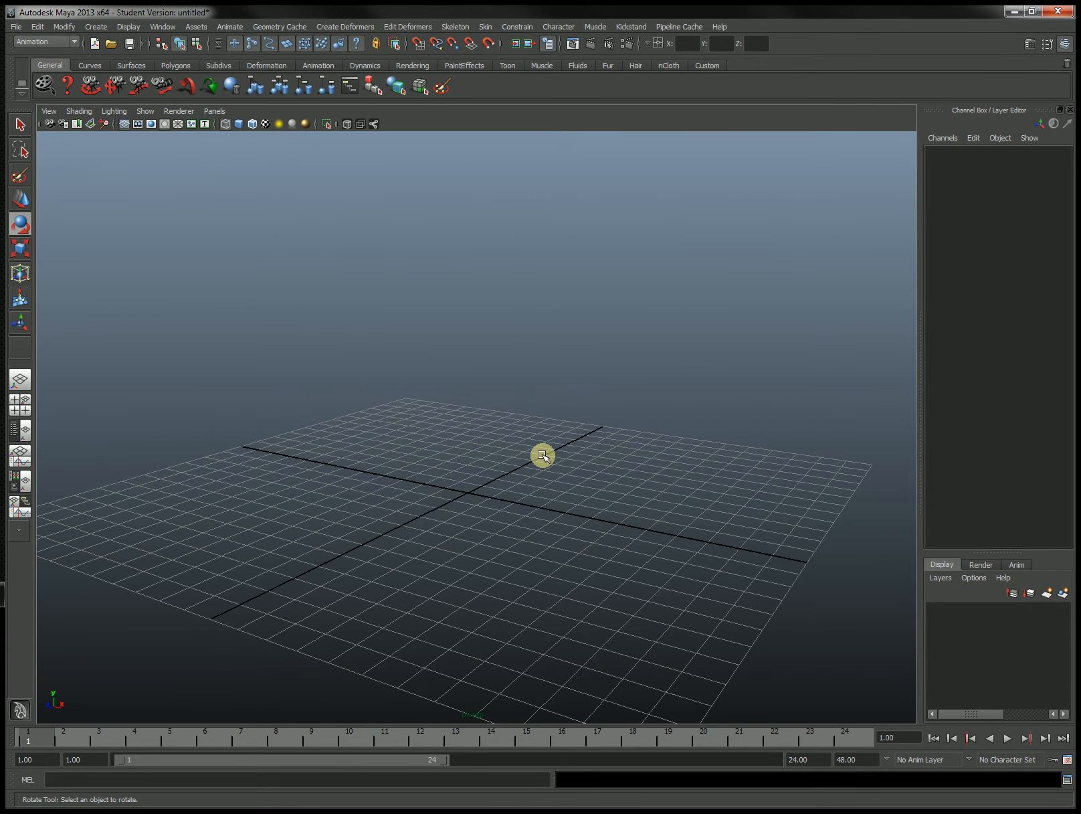
# - Create a reference to Ball_rig_v2.1.ma from the Examples folder in the empty scene, keeping the existing reference options
pyautogui.click(16, 27)
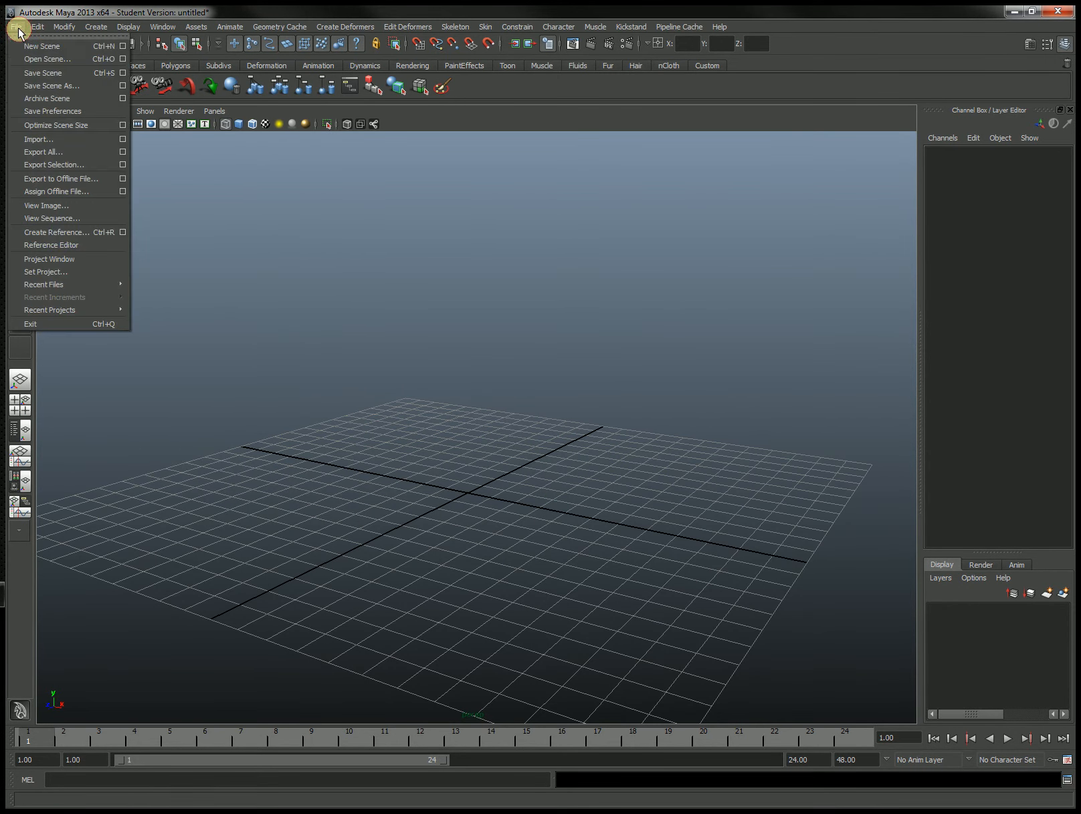
pyautogui.click(70, 233)
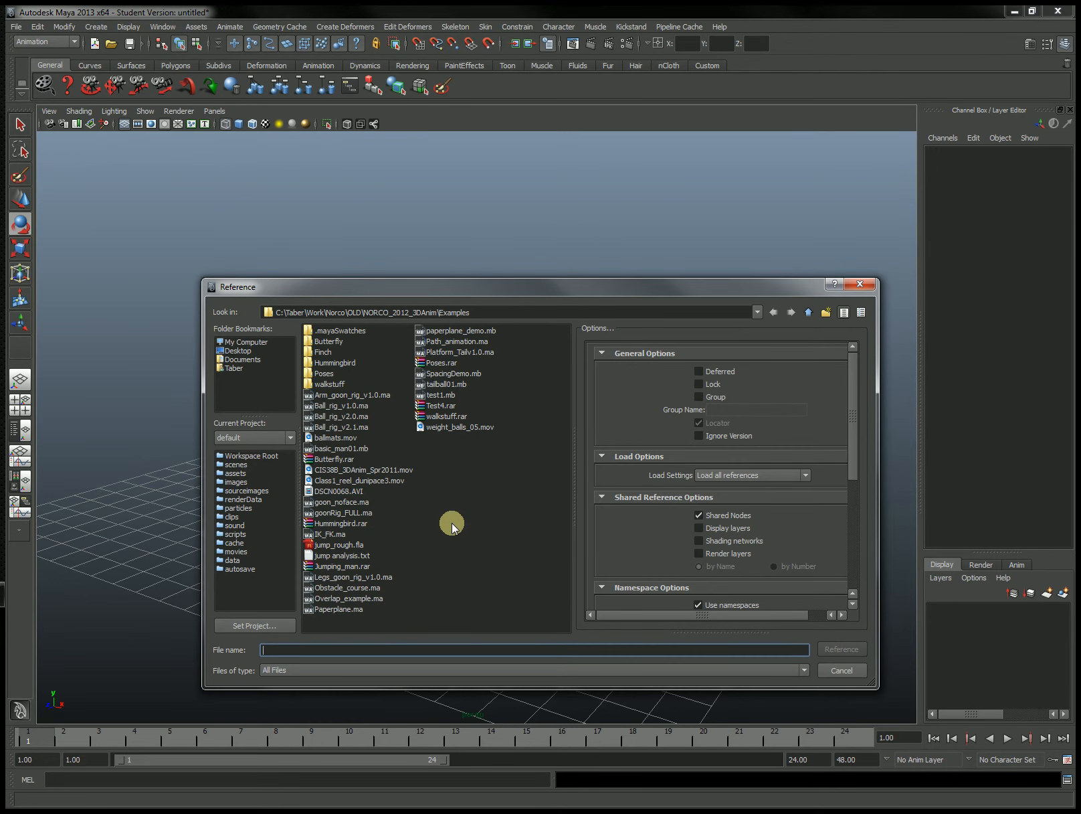
pyautogui.click(334, 429)
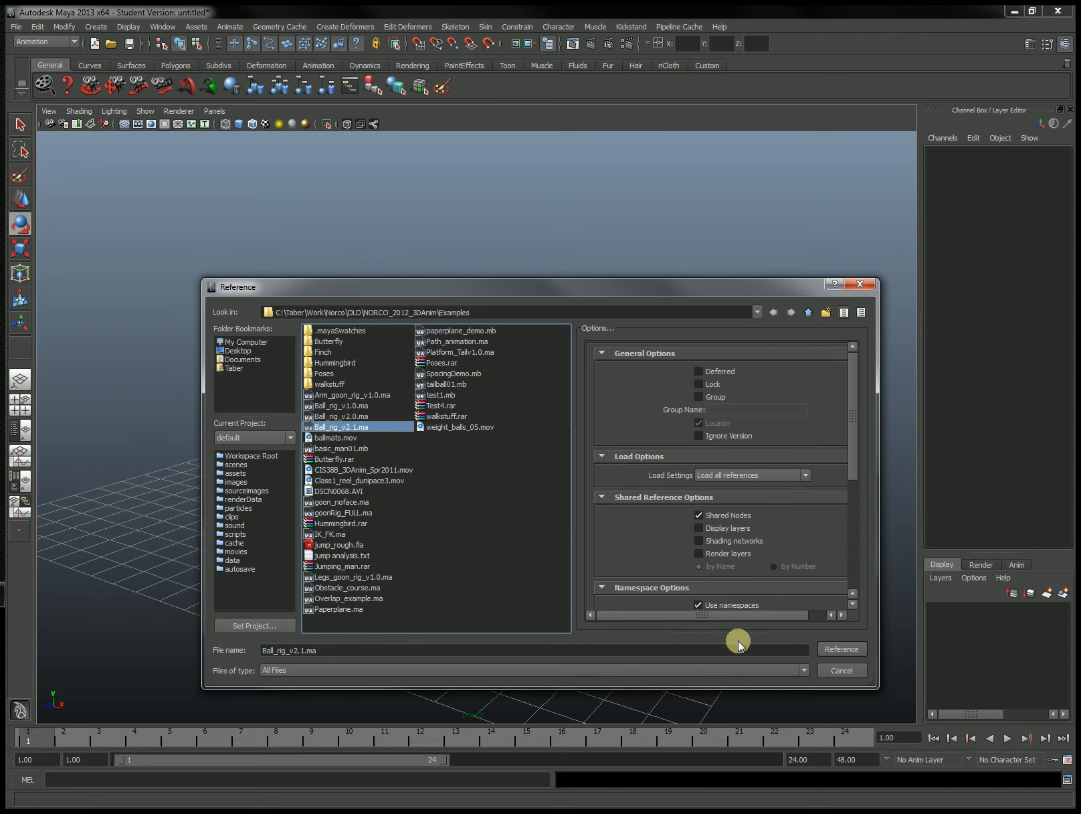
pyautogui.click(844, 650)
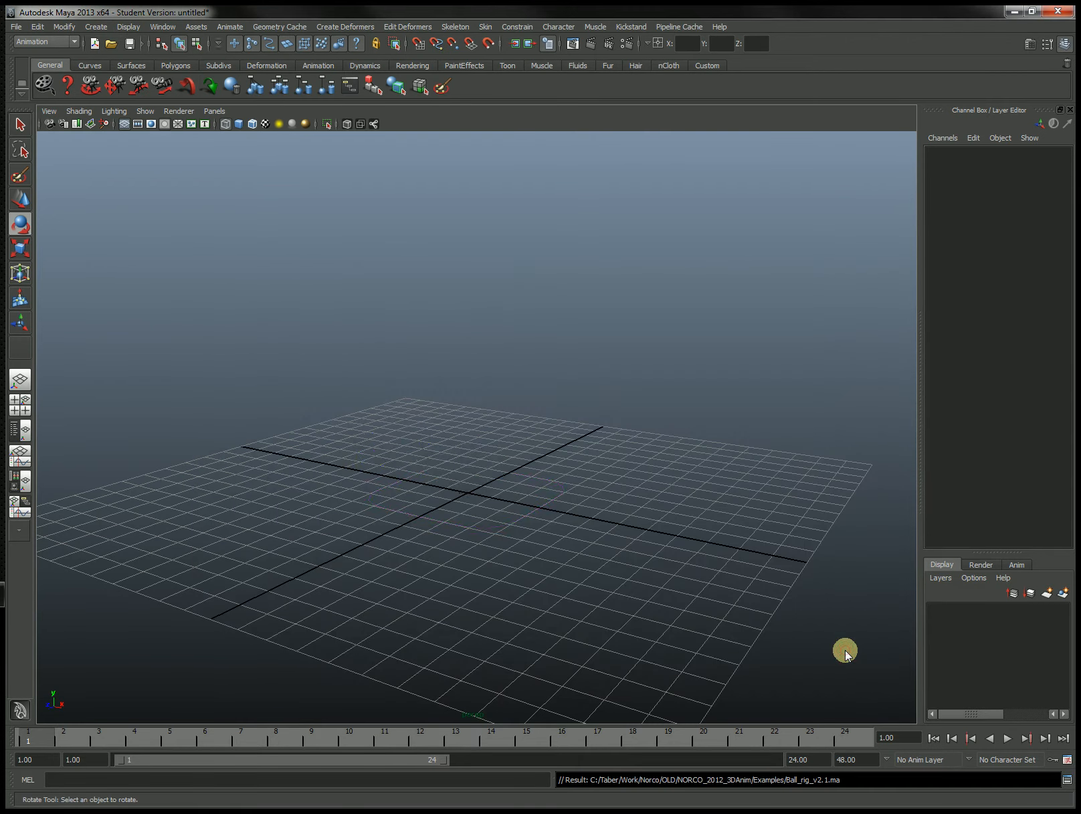
pyautogui.keyDown('alt'); pyautogui.moveTo(541, 570); pyautogui.dragTo(487, 615); pyautogui.keyUp('alt')
pyautogui.keyDown('alt'); pyautogui.moveTo(487, 614); pyautogui.dragTo(703, 574, button='right'); pyautogui.keyUp('alt')
pyautogui.keyDown('alt'); pyautogui.moveTo(576, 605); pyautogui.dragTo(619, 559); pyautogui.keyUp('alt')
pyautogui.keyDown('alt'); pyautogui.moveTo(536, 582); pyautogui.dragTo(630, 580, button='right'); pyautogui.keyUp('alt')
pyautogui.keyDown('alt'); pyautogui.moveTo(630, 581); pyautogui.dragTo(557, 516); pyautogui.keyUp('alt')
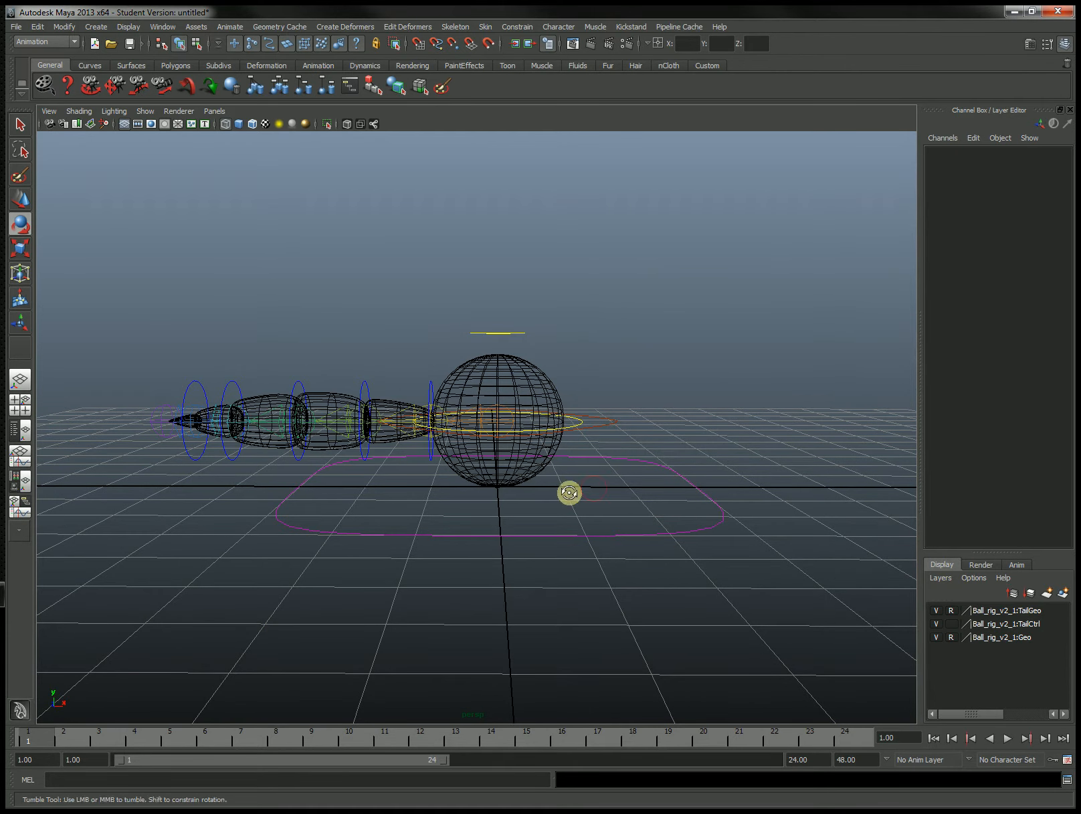
pyautogui.keyDown('alt'); pyautogui.moveTo(570, 492); pyautogui.dragTo(473, 410); pyautogui.keyUp('alt')
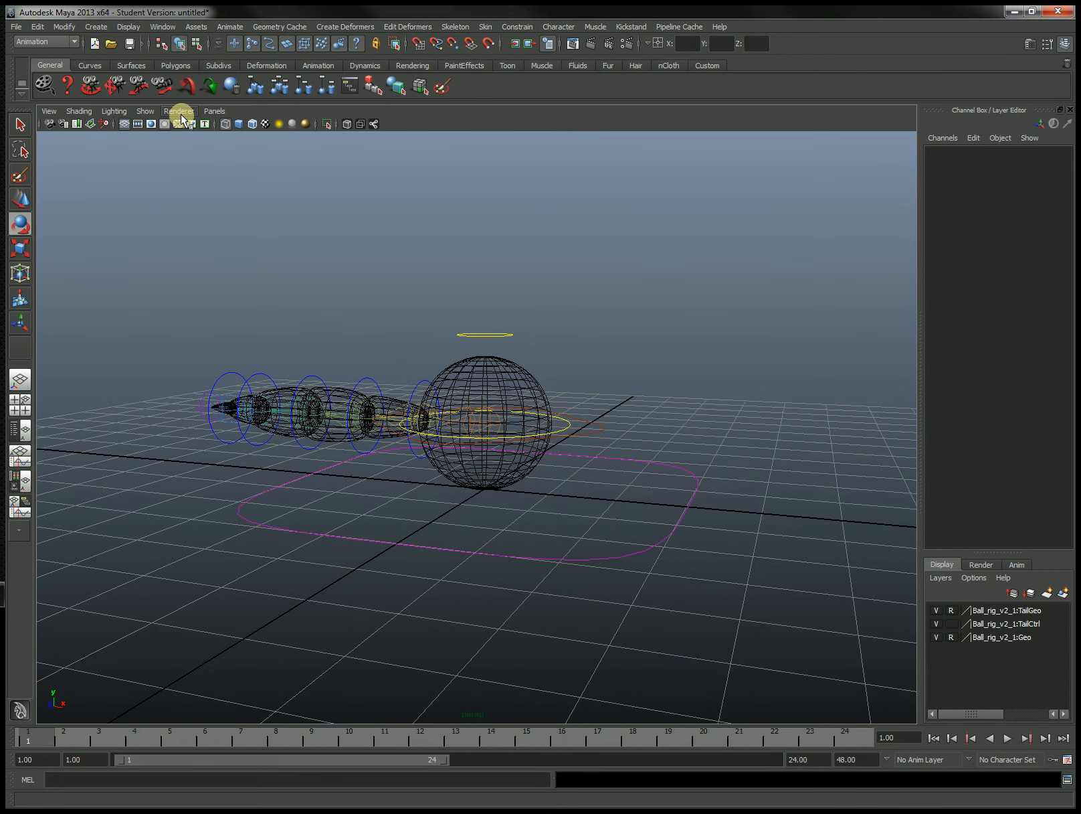
# - Hide the joints in the perspective view so only the rig's controls and geometry are displayed
pyautogui.click(145, 111)
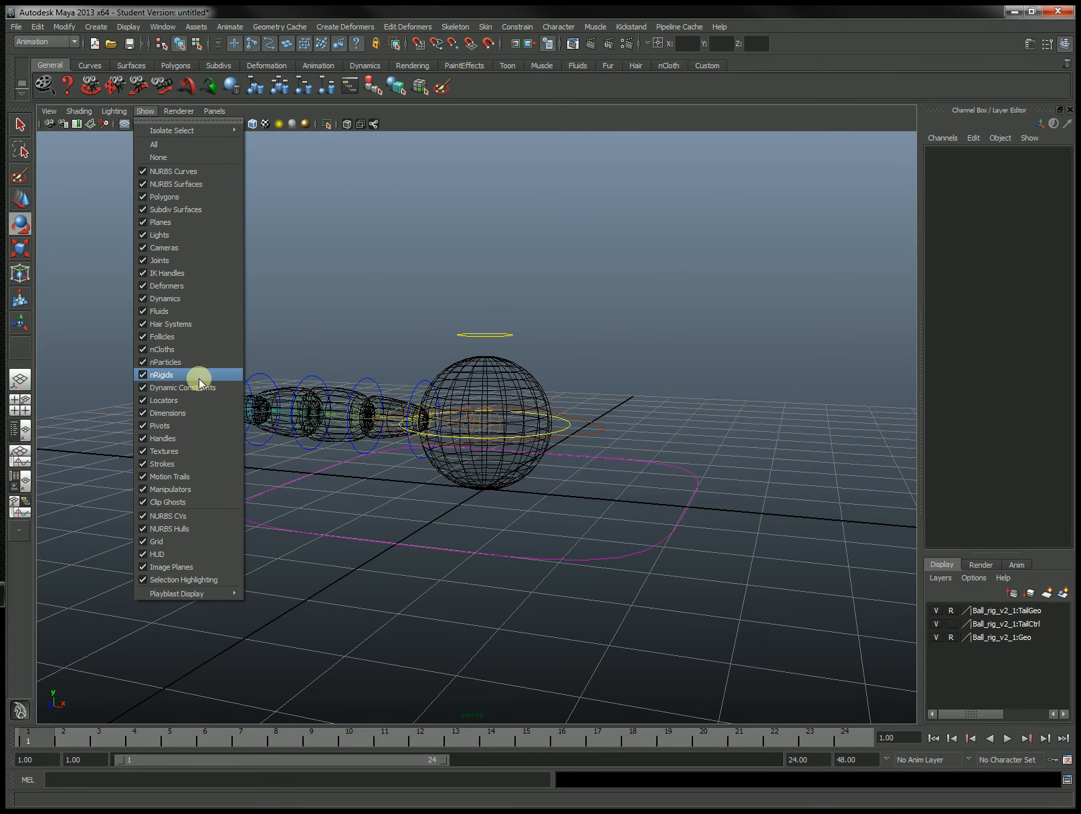
pyautogui.click(168, 260)
pyautogui.keyDown('alt'); pyautogui.moveTo(281, 368); pyautogui.dragTo(321, 359); pyautogui.keyUp('alt')
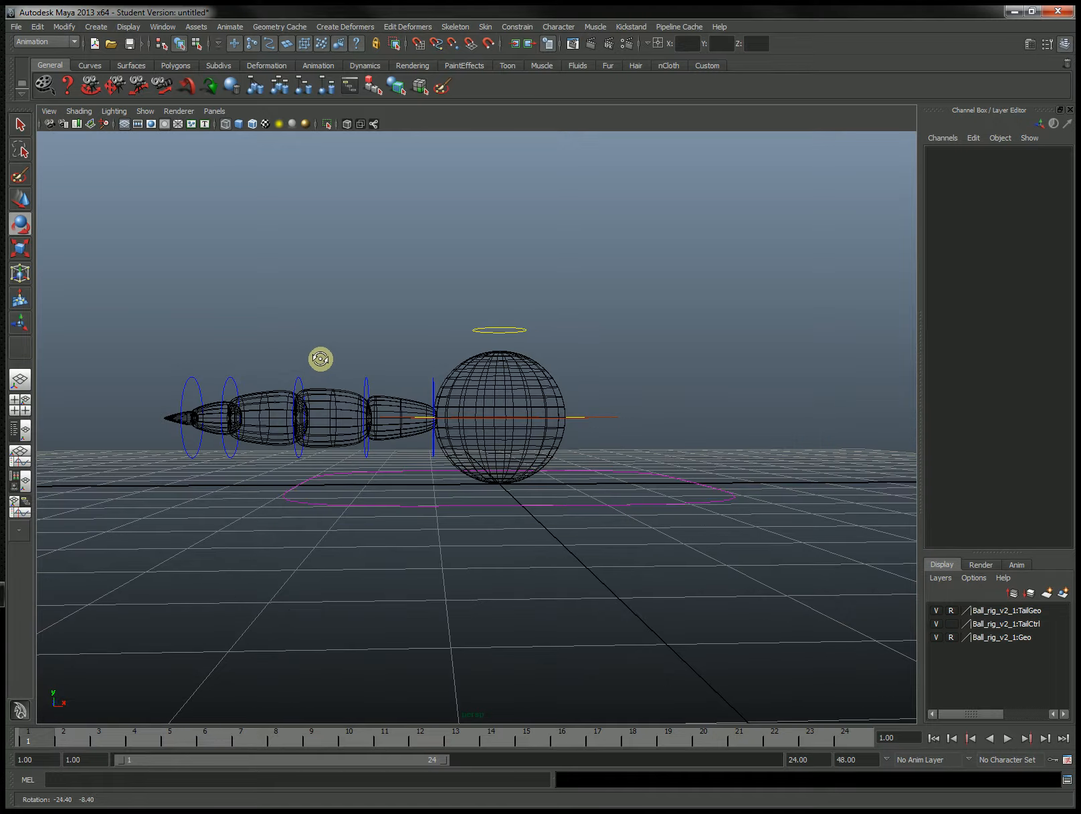
pyautogui.keyDown('alt'); pyautogui.moveTo(509, 369); pyautogui.dragTo(534, 387); pyautogui.keyUp('alt')
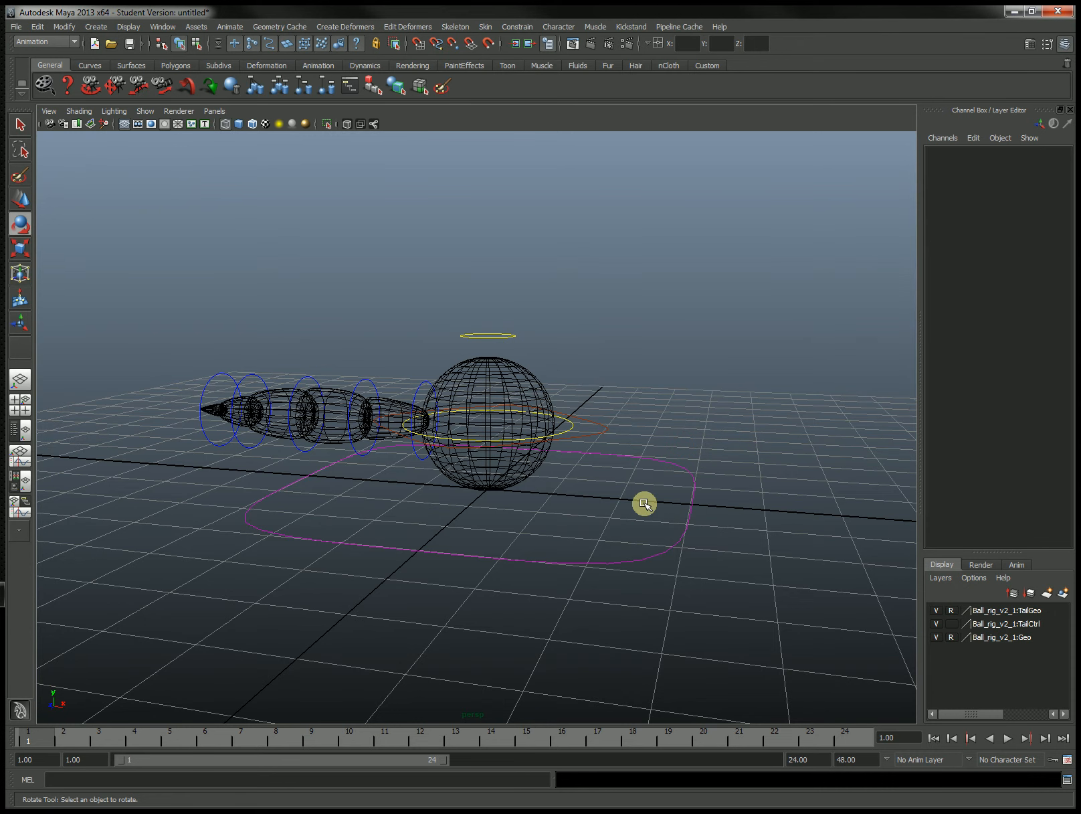
# - Switch the perspective view from wireframe to smooth shaded display and inspect the ball-with-tail rig
pyautogui.press('5')
pyautogui.moveTo(615, 433)
pyautogui.keyDown('alt'); pyautogui.mouseDown()
pyautogui.moveTo(595, 497)
pyautogui.moveTo(593, 462)
pyautogui.mouseUp(); pyautogui.keyUp('alt')
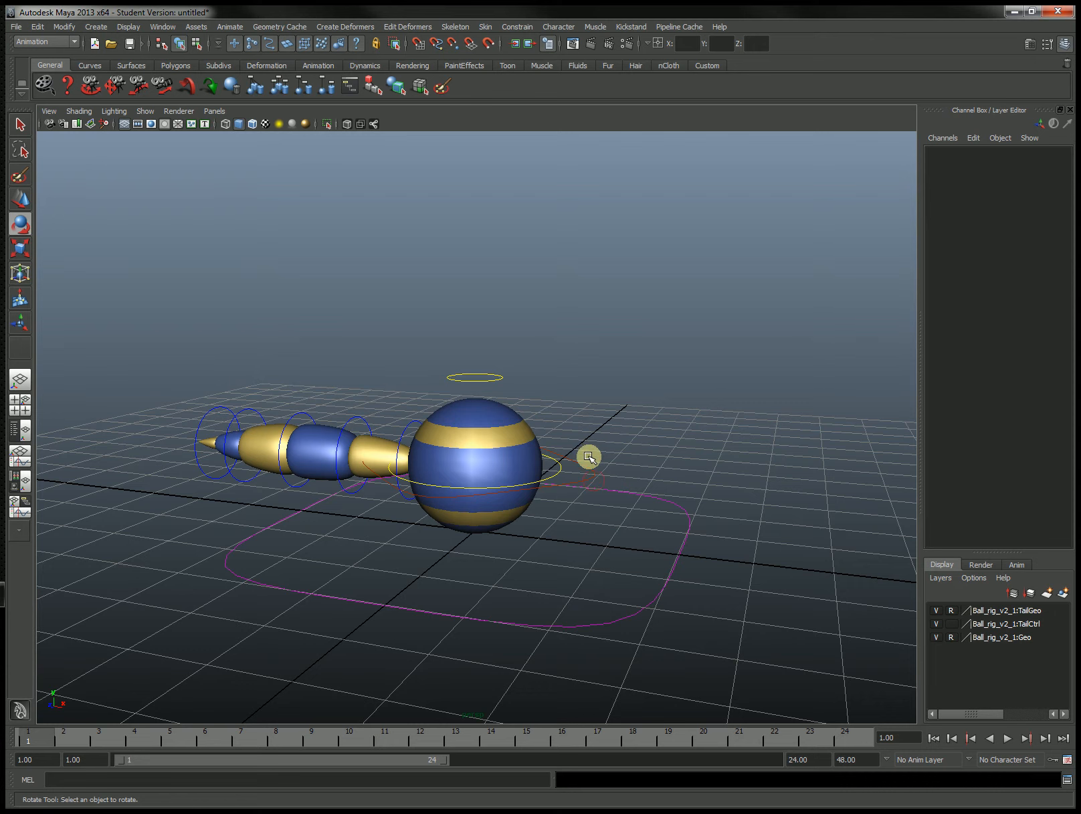
pyautogui.click(584, 468)
pyautogui.click(644, 478)
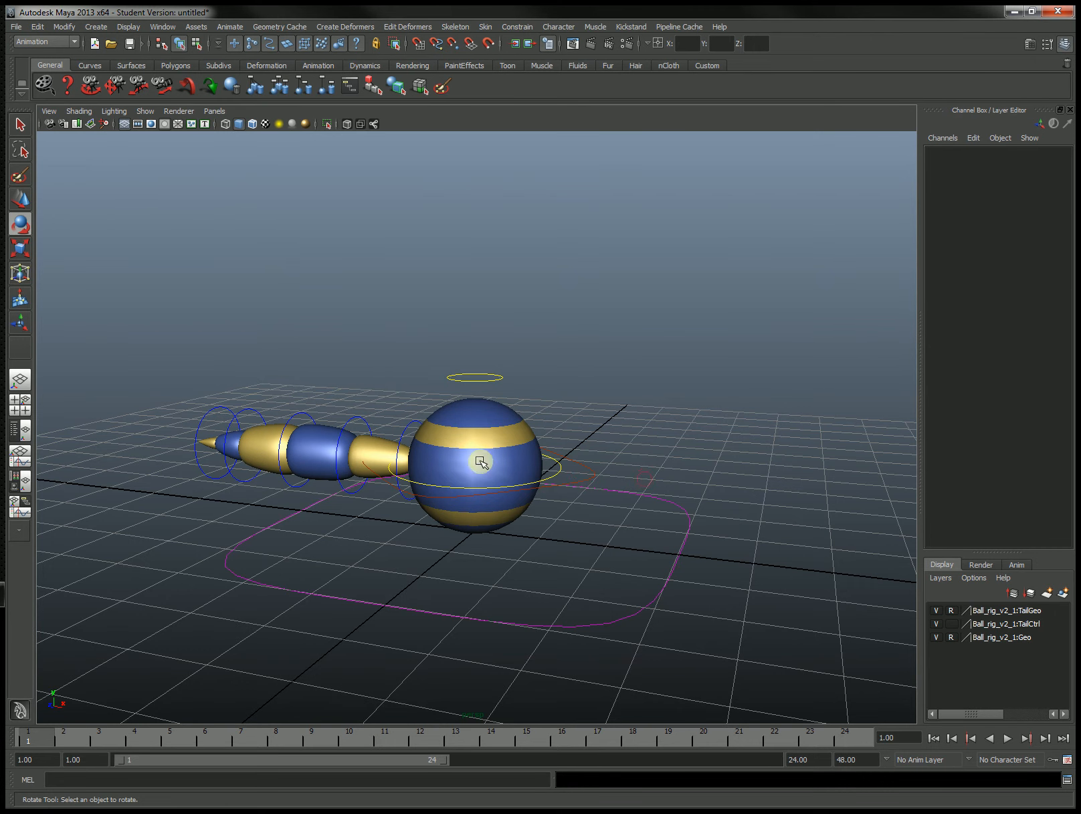
pyautogui.keyDown('alt'); pyautogui.moveTo(539, 499); pyautogui.dragTo(501, 502); pyautogui.keyUp('alt')
pyautogui.keyDown('alt'); pyautogui.moveTo(520, 557); pyautogui.dragTo(513, 530, button='middle'); pyautogui.keyUp('alt')
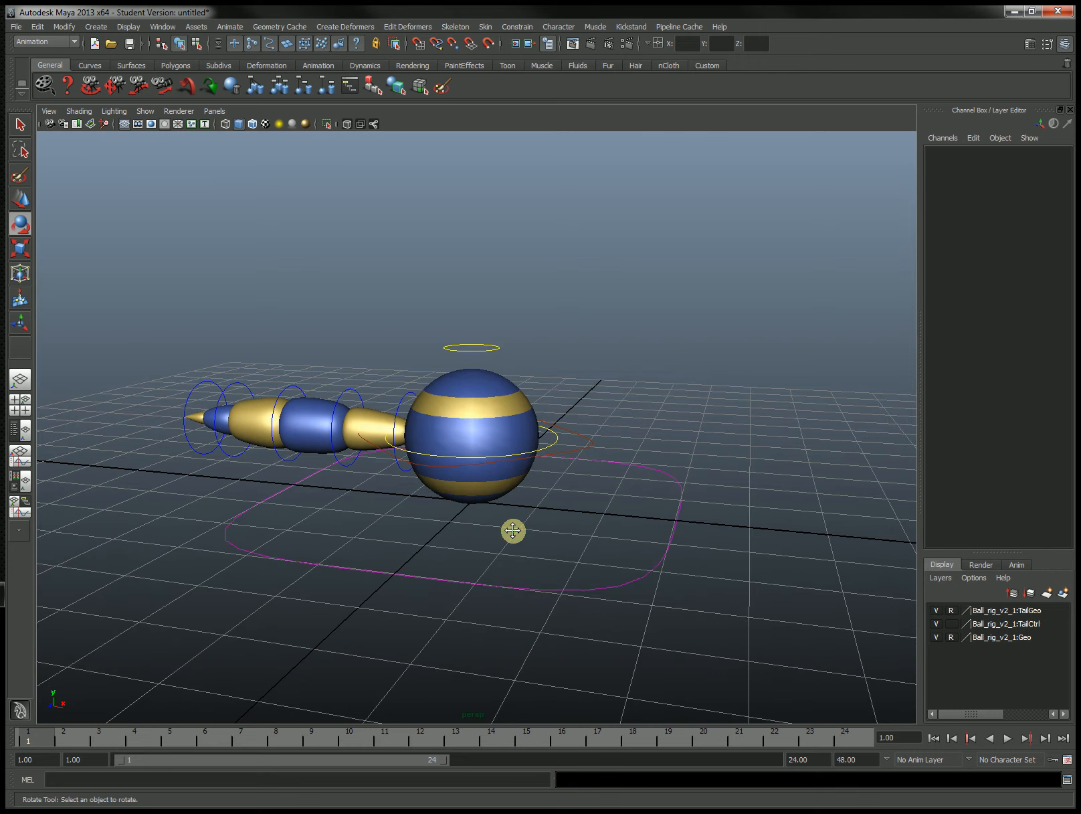
pyautogui.moveTo(482, 497)
pyautogui.keyDown('alt'); pyautogui.mouseDown()
pyautogui.moveTo(447, 488)
pyautogui.moveTo(521, 481)
pyautogui.moveTo(471, 481)
pyautogui.moveTo(475, 503)
pyautogui.mouseUp(); pyautogui.keyUp('alt')
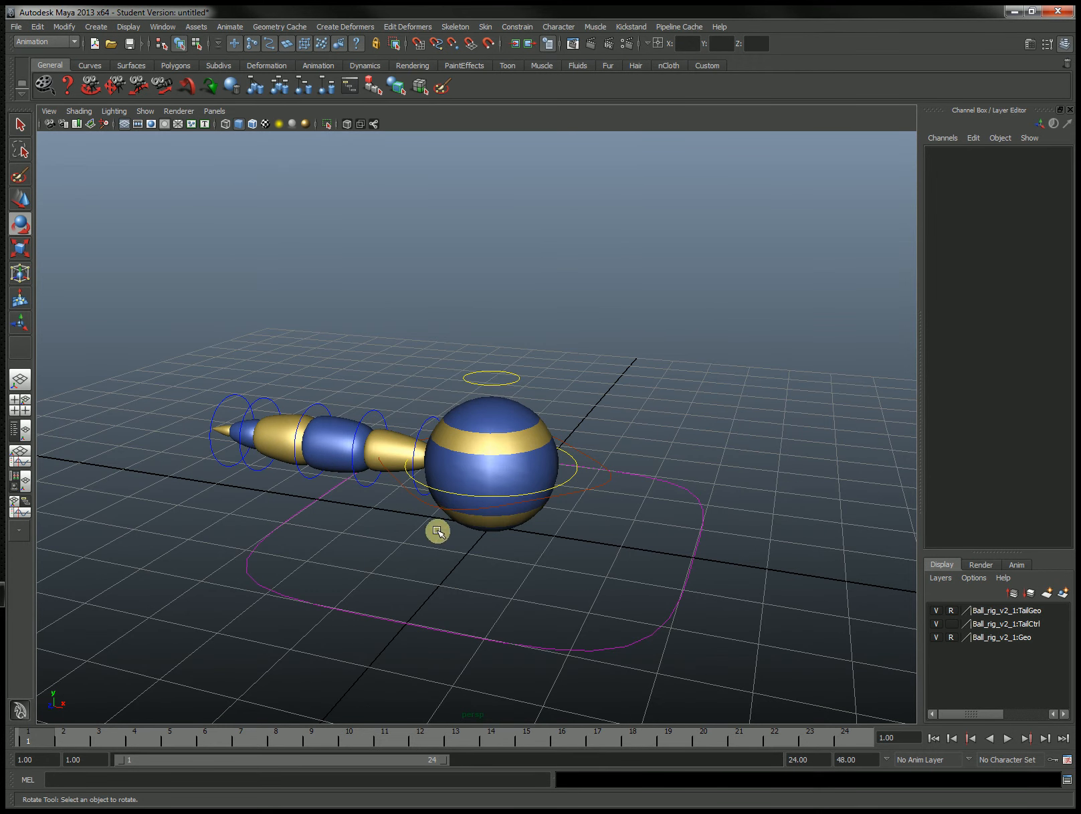
# - Open the Reference Editor, unload the Ball_rig_v2.1.ma reference from the scene and load it again
pyautogui.click(15, 27)
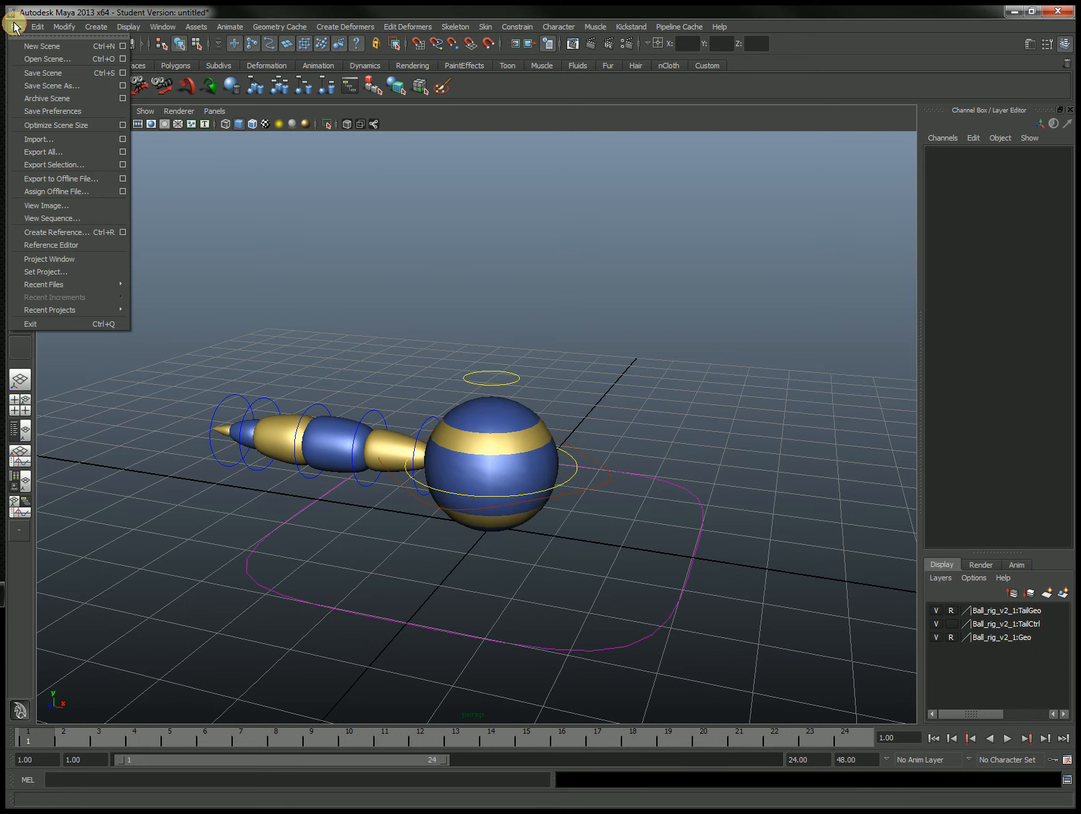
pyautogui.click(53, 245)
pyautogui.keyDown('alt'); pyautogui.moveTo(339, 394); pyautogui.dragTo(577, 381, button='middle'); pyautogui.keyUp('alt')
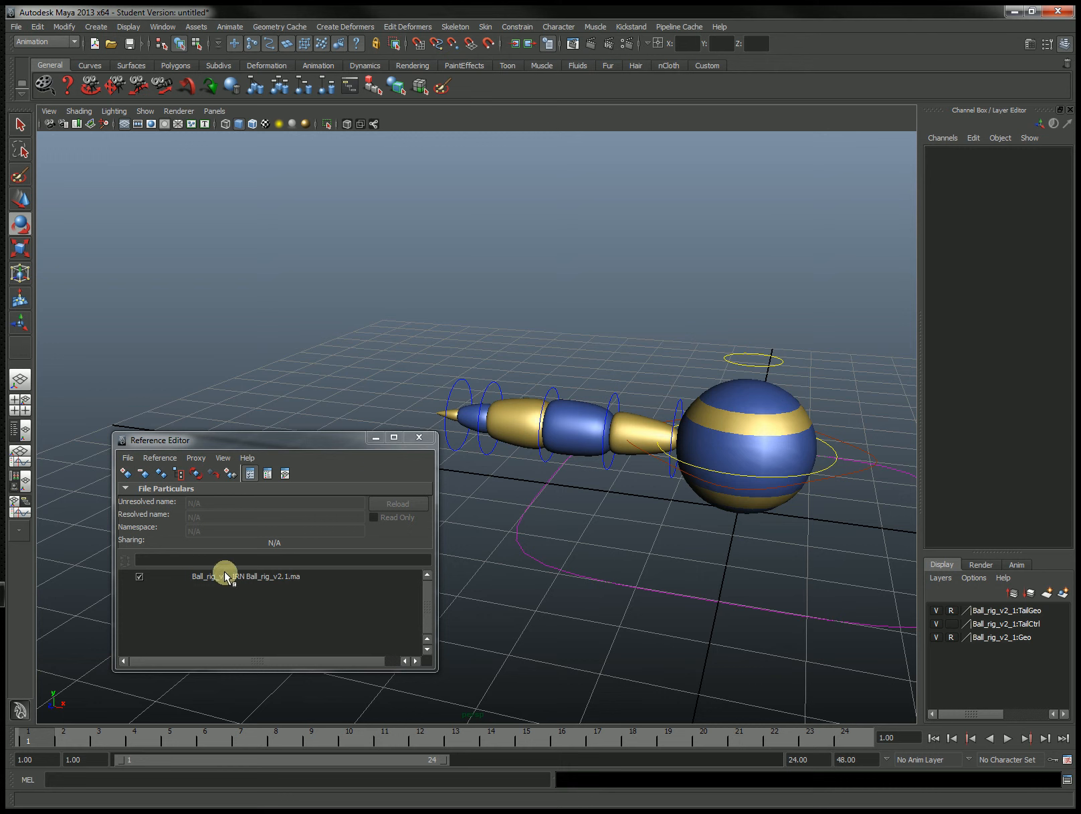
pyautogui.click(140, 577)
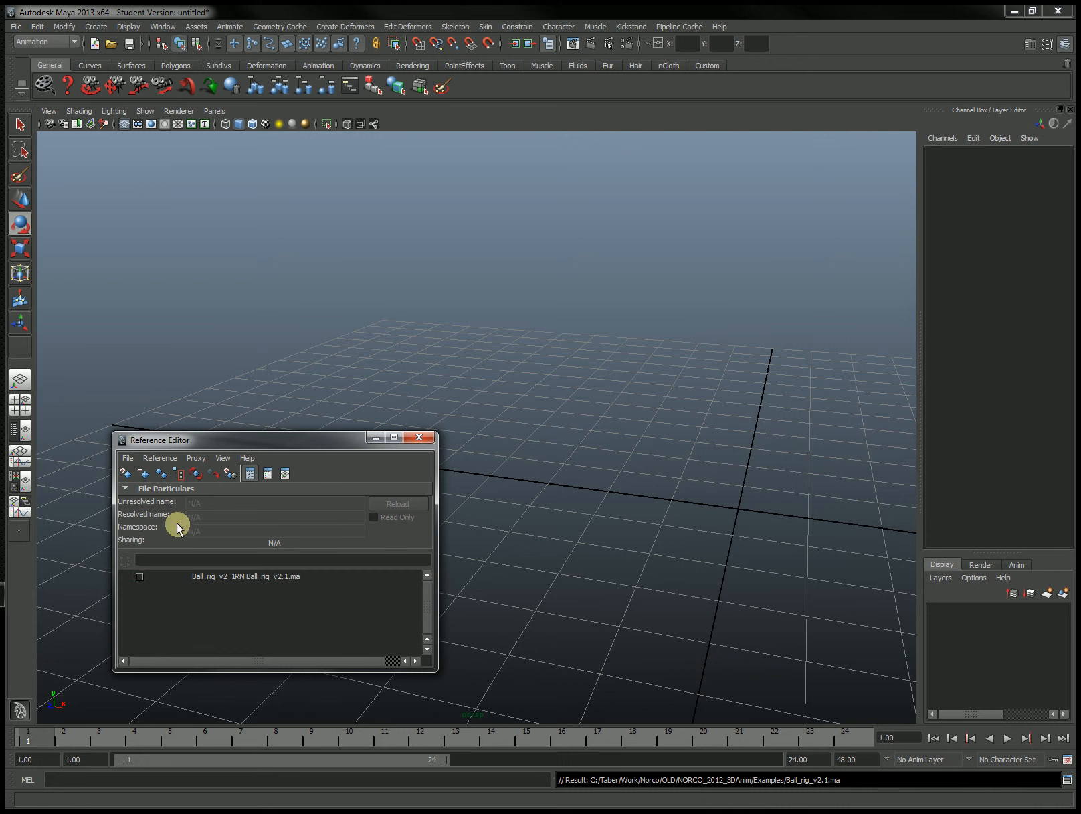
pyautogui.click(139, 577)
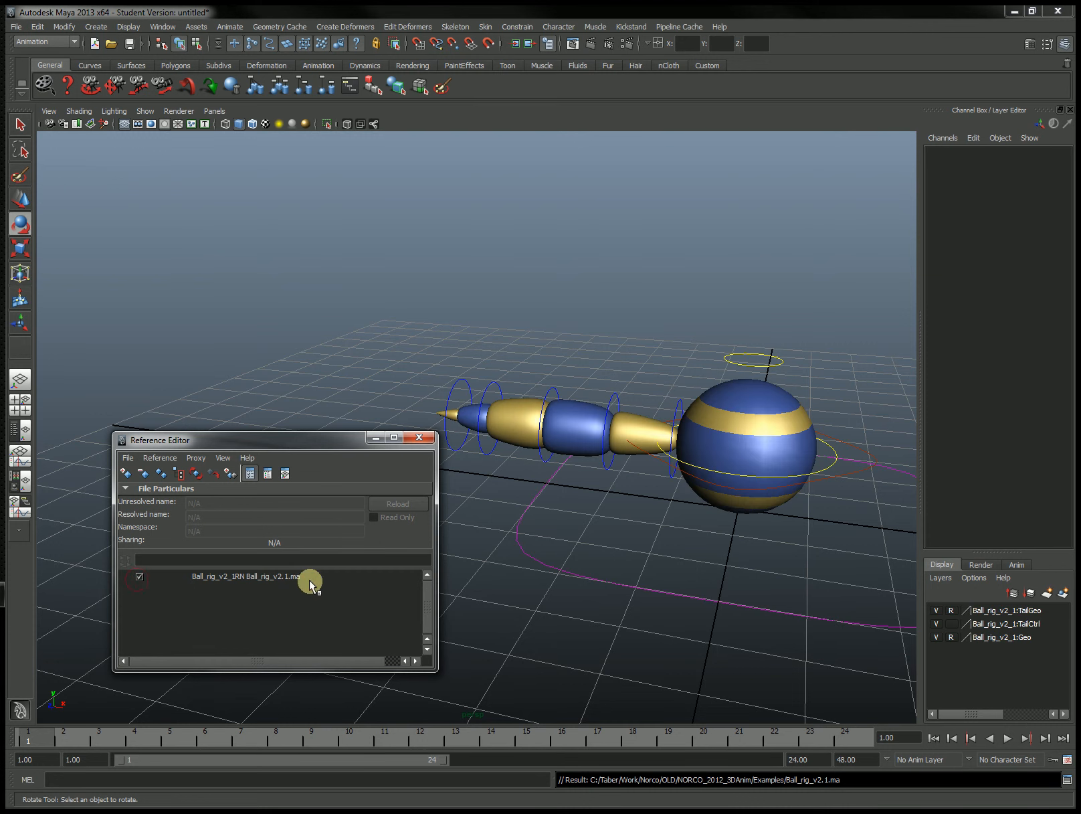
pyautogui.keyDown('alt'); pyautogui.moveTo(729, 506); pyautogui.dragTo(612, 536); pyautogui.keyUp('alt')
pyautogui.keyDown('alt'); pyautogui.moveTo(674, 559); pyautogui.dragTo(594, 562, button='middle'); pyautogui.keyUp('alt')
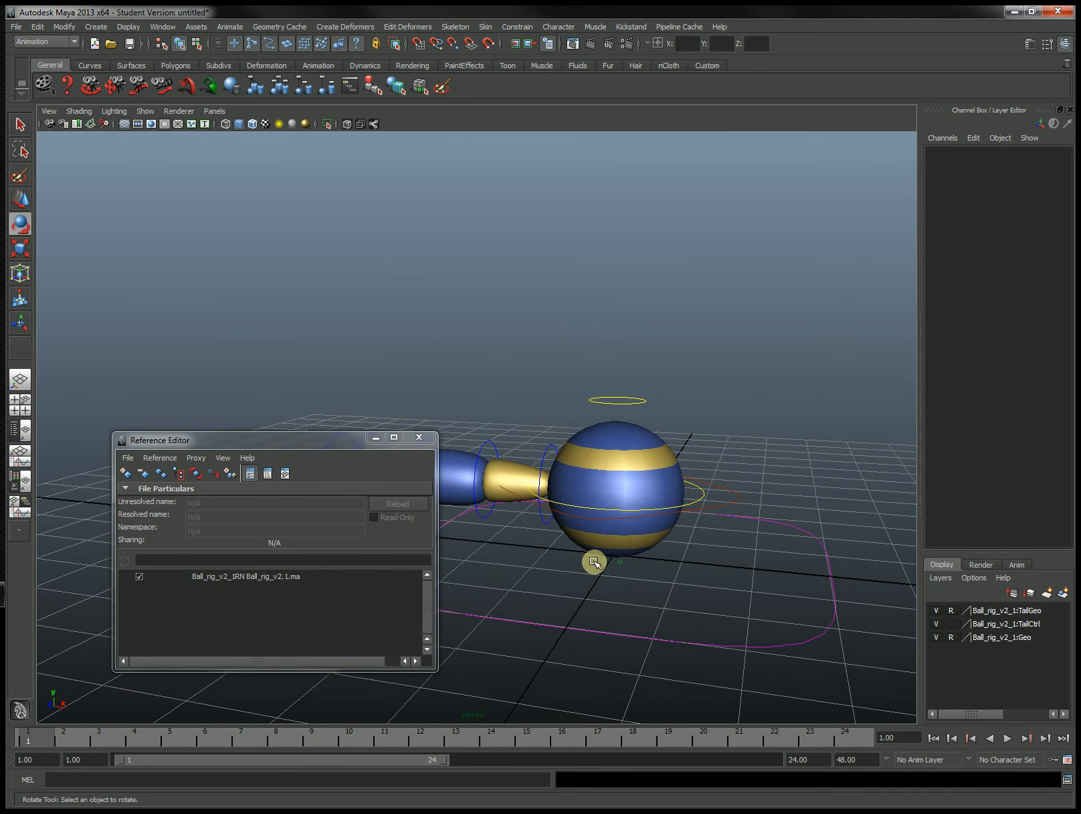
# - Review the file options available for the Ball_rig_v2.1.ma reference, deselect it and close the Reference Editor
pyautogui.click(279, 576)
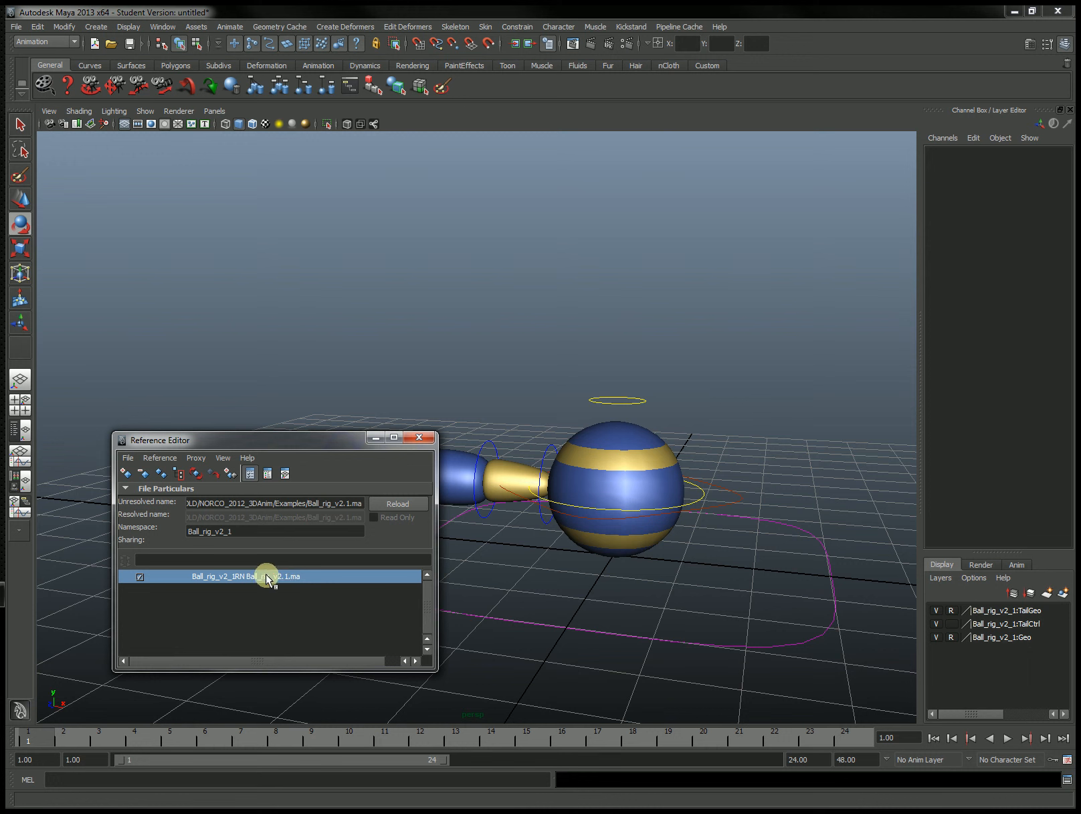
pyautogui.rightClick(268, 578)
pyautogui.moveTo(316, 584)
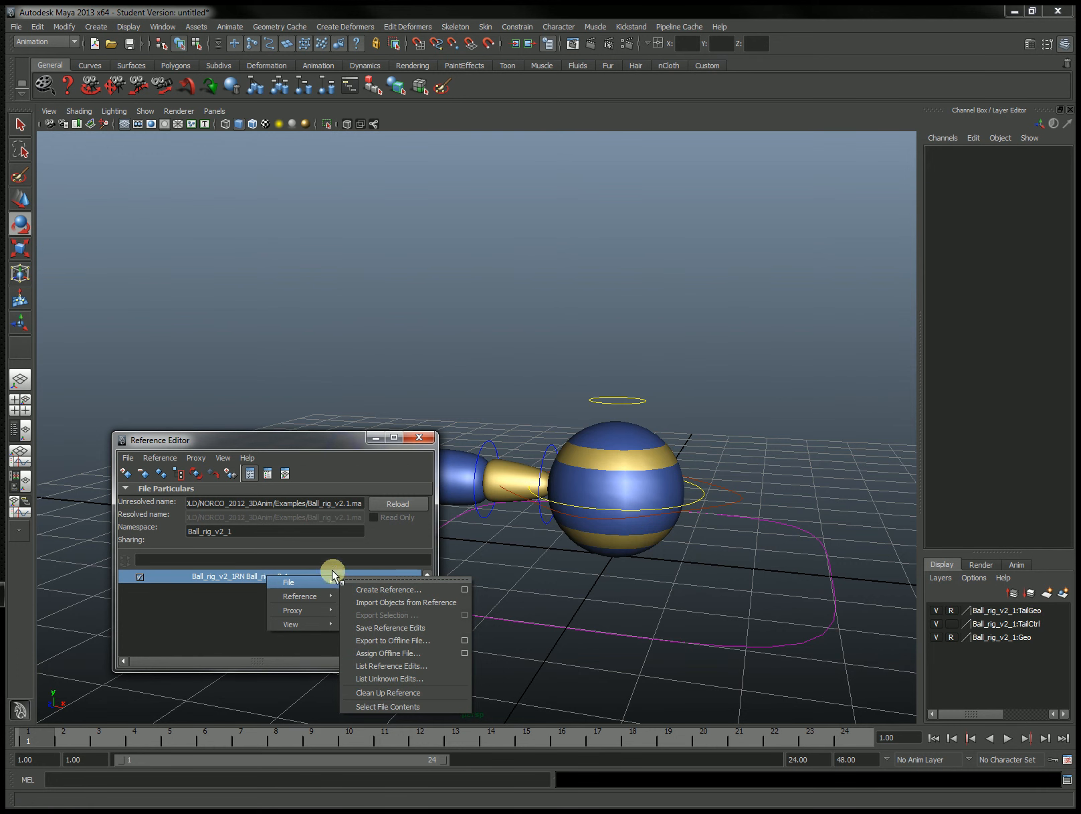
pyautogui.click(219, 593)
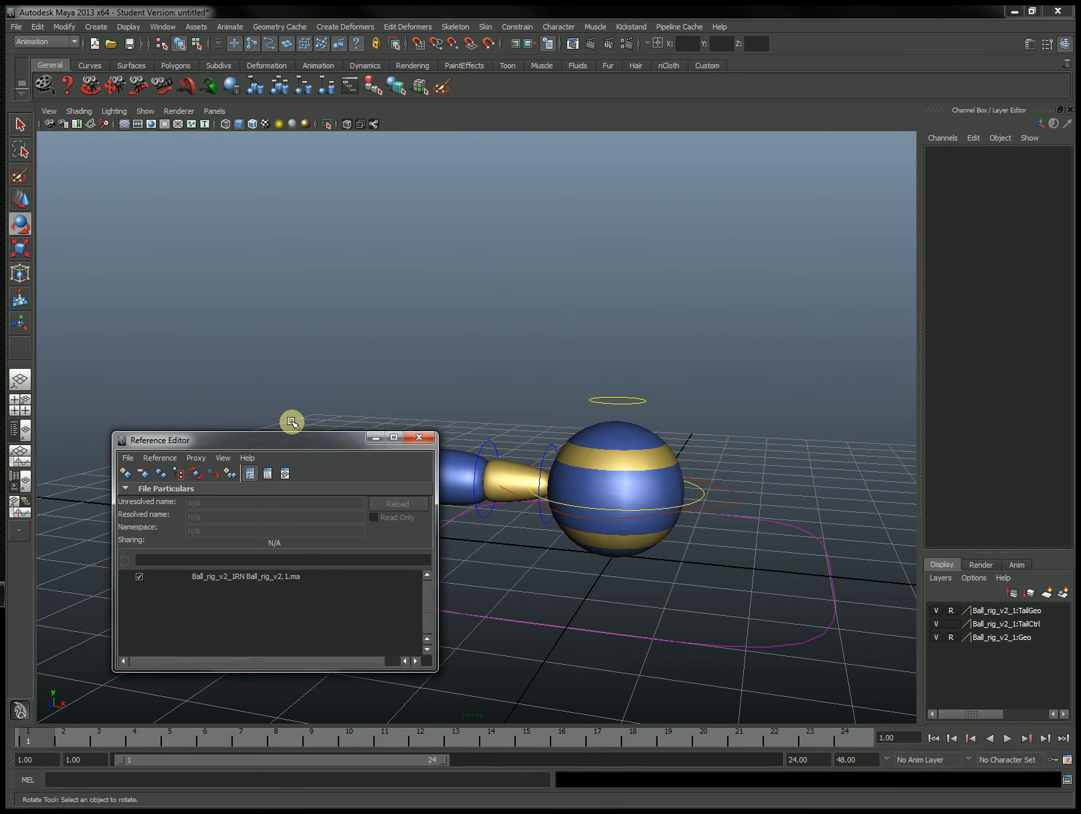
pyautogui.keyDown('alt'); pyautogui.moveTo(699, 505); pyautogui.dragTo(613, 500); pyautogui.keyUp('alt')
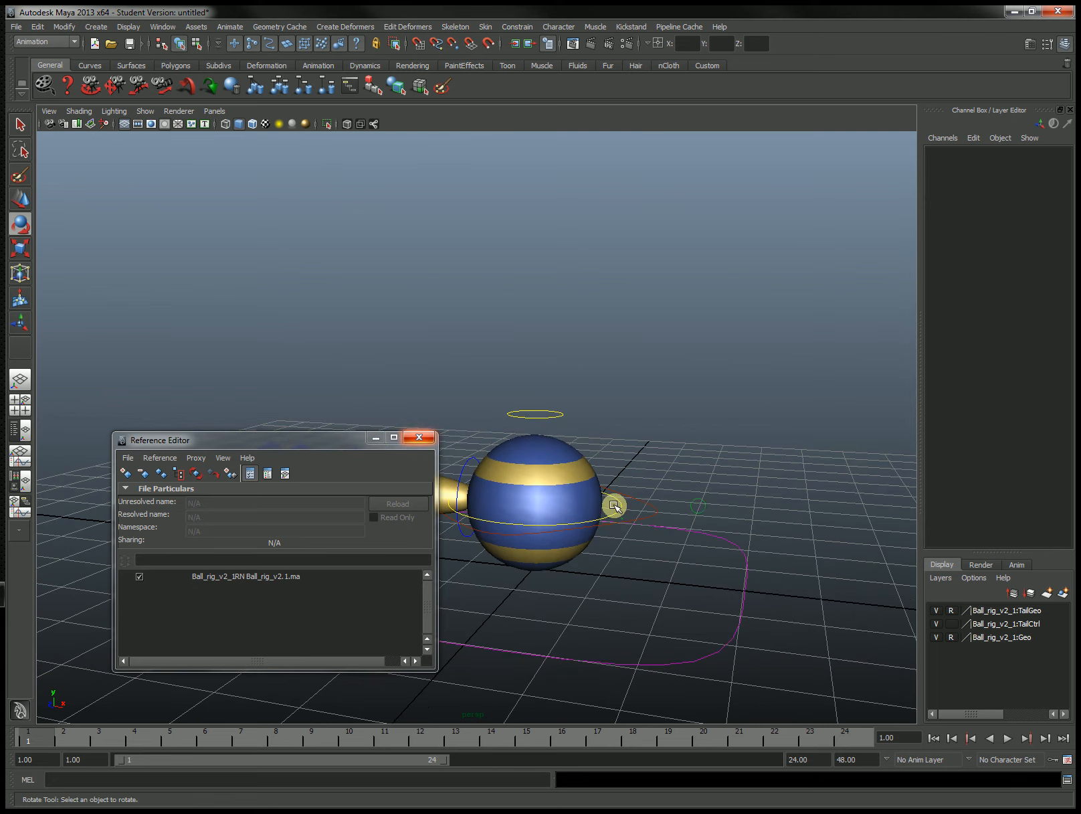
pyautogui.click(429, 438)
pyautogui.keyDown('alt'); pyautogui.moveTo(508, 462); pyautogui.dragTo(600, 492); pyautogui.keyUp('alt')
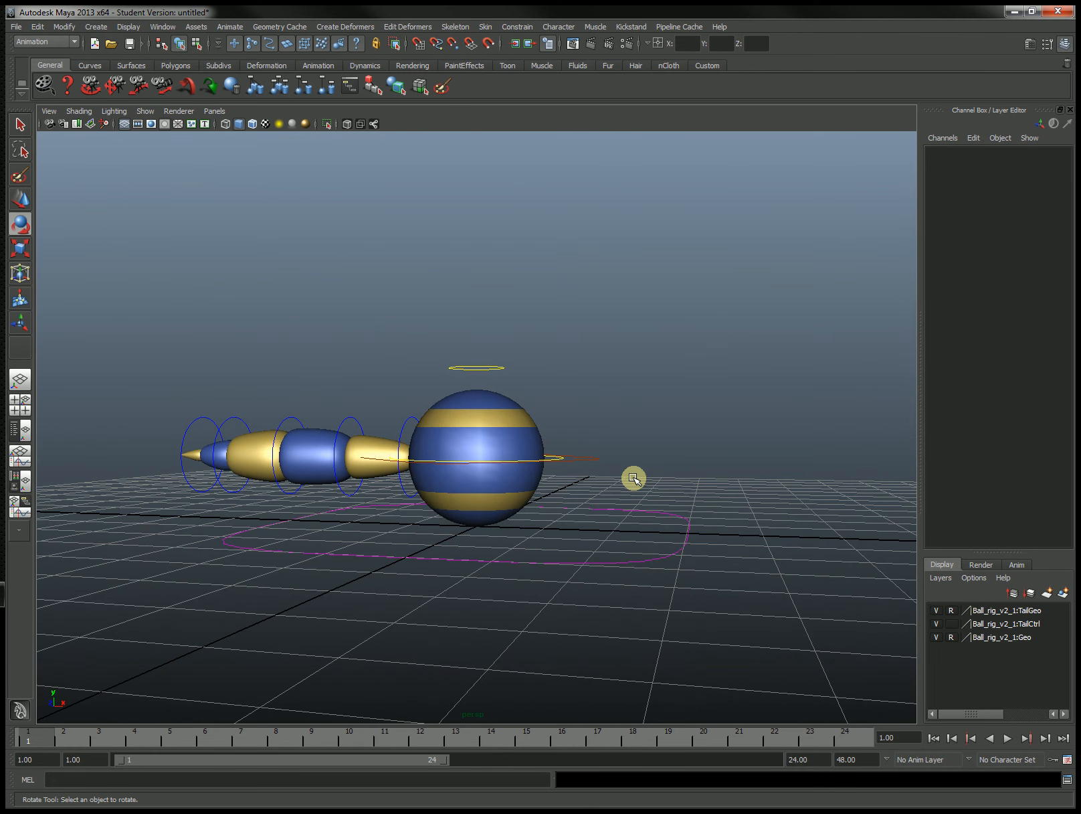